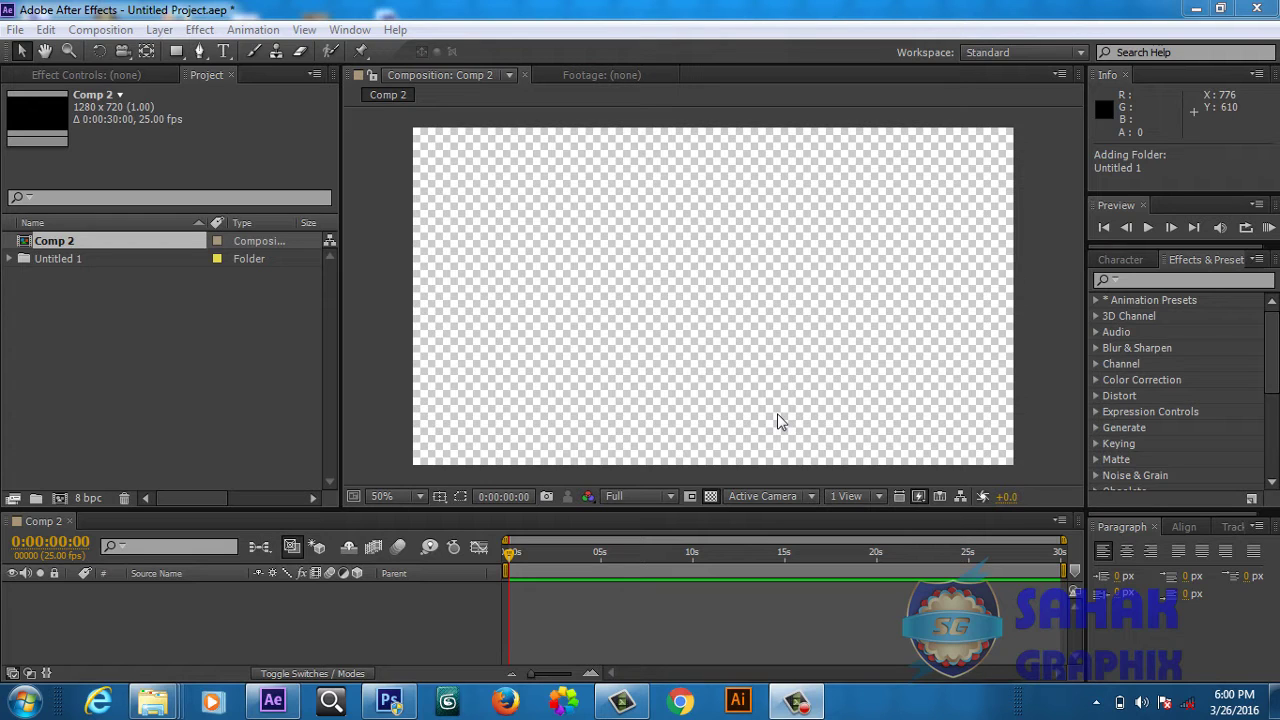
- Add a new black solid layer to Comp 2
right_click(230, 612)
mouse_move(287, 415)
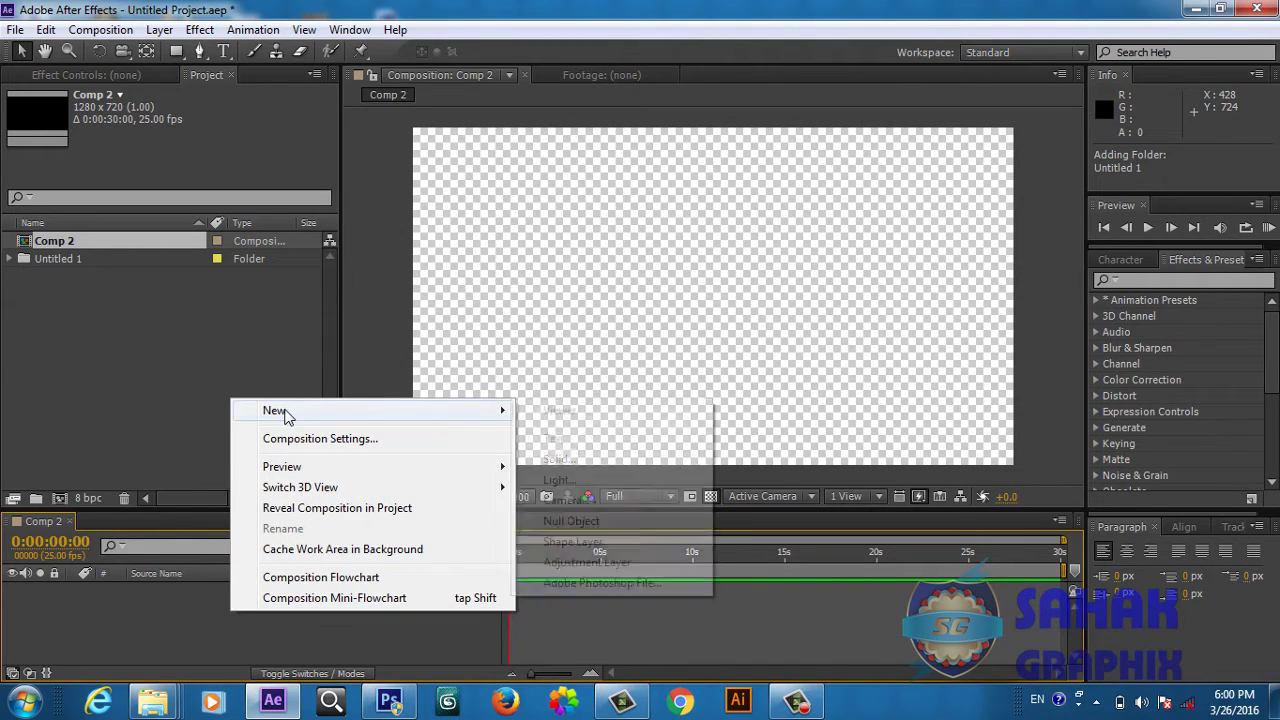
click(575, 460)
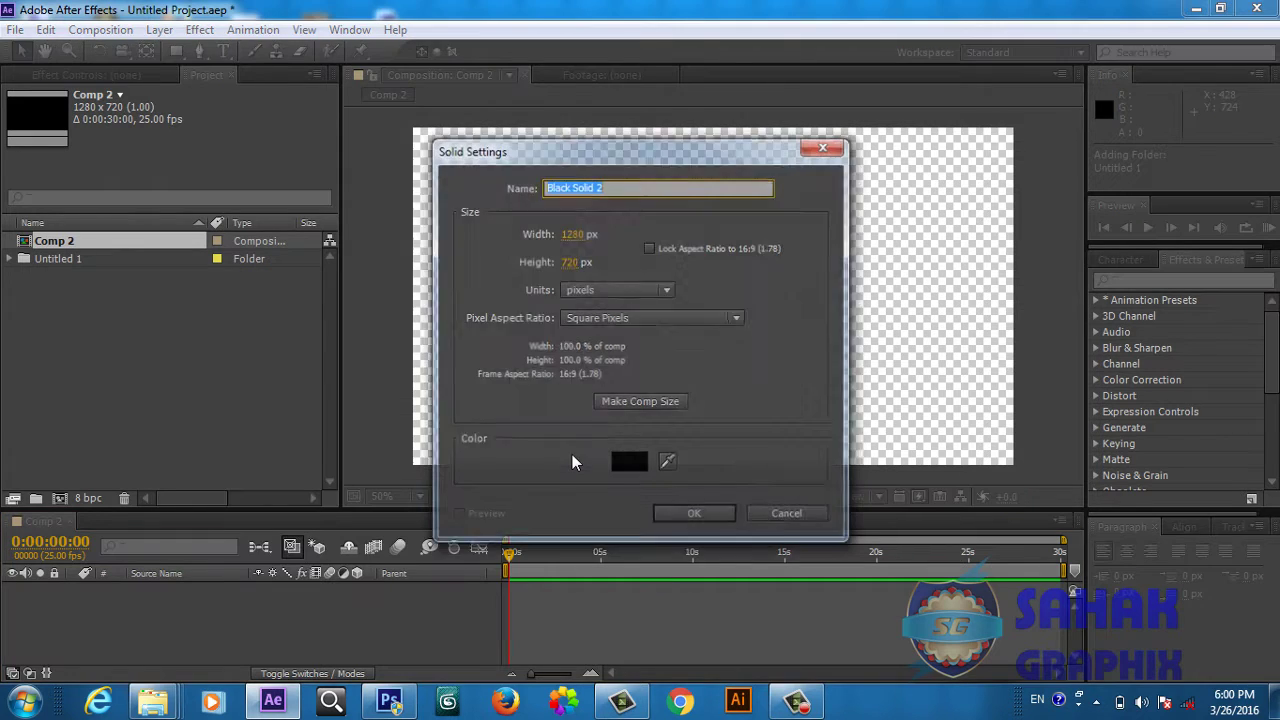
click(673, 515)
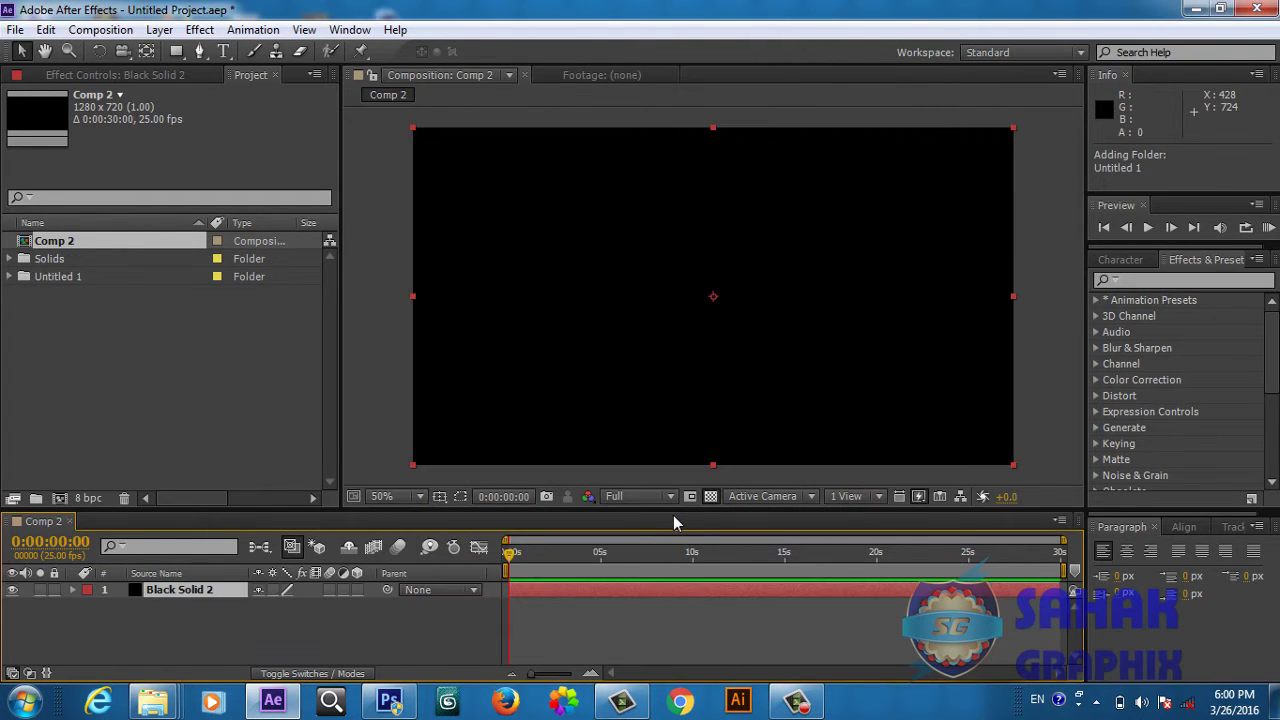
- Apply a Radial Ramp to the solid, running from white to grey 797676
click(199, 29)
mouse_move(252, 272)
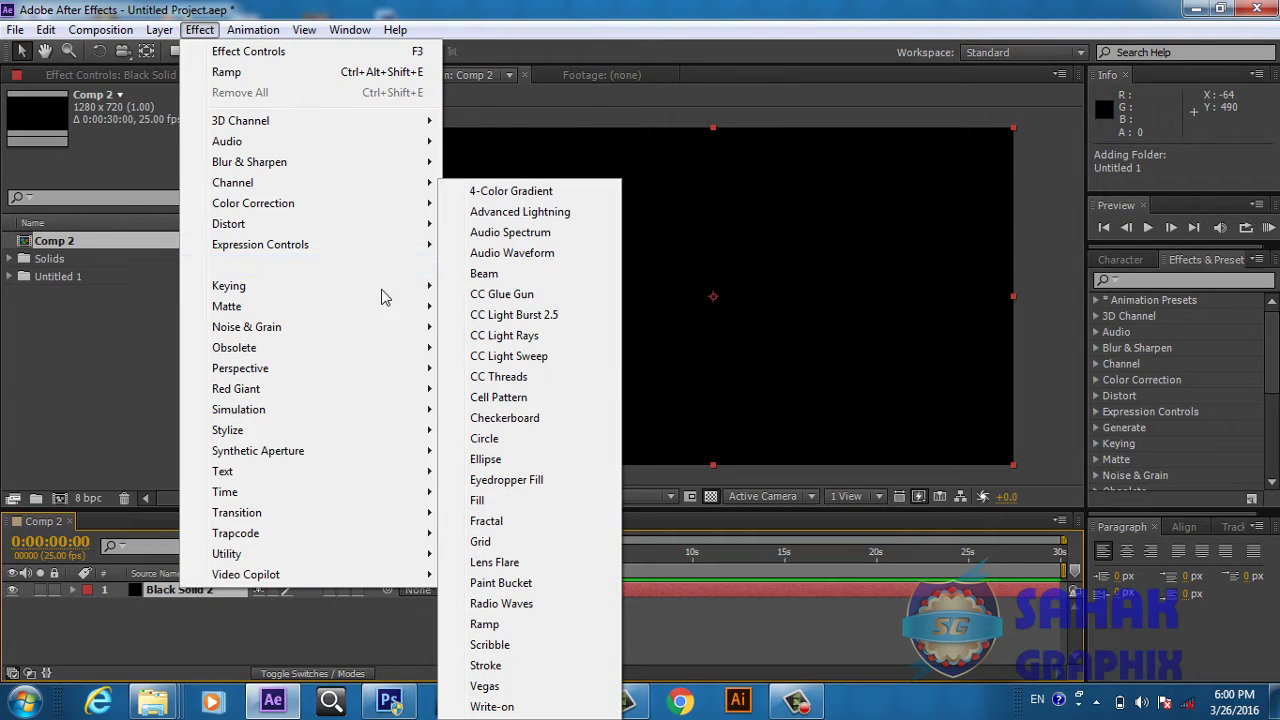
click(485, 624)
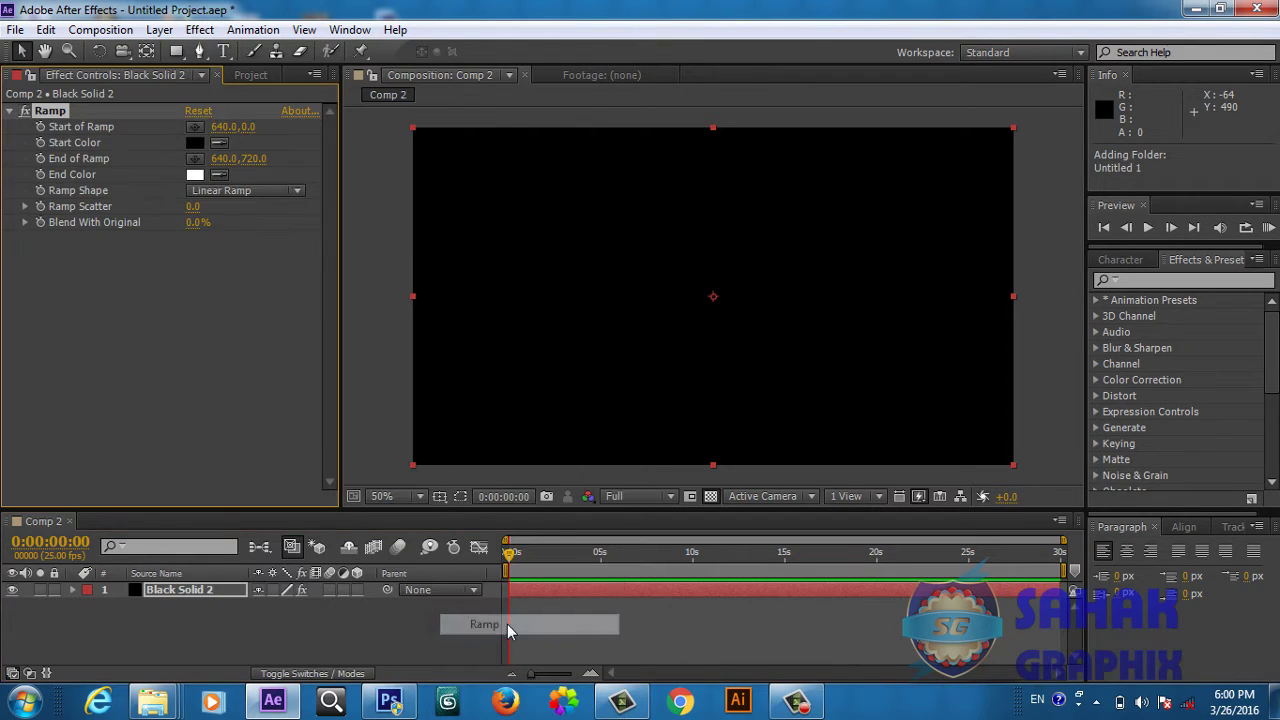
click(297, 190)
click(250, 232)
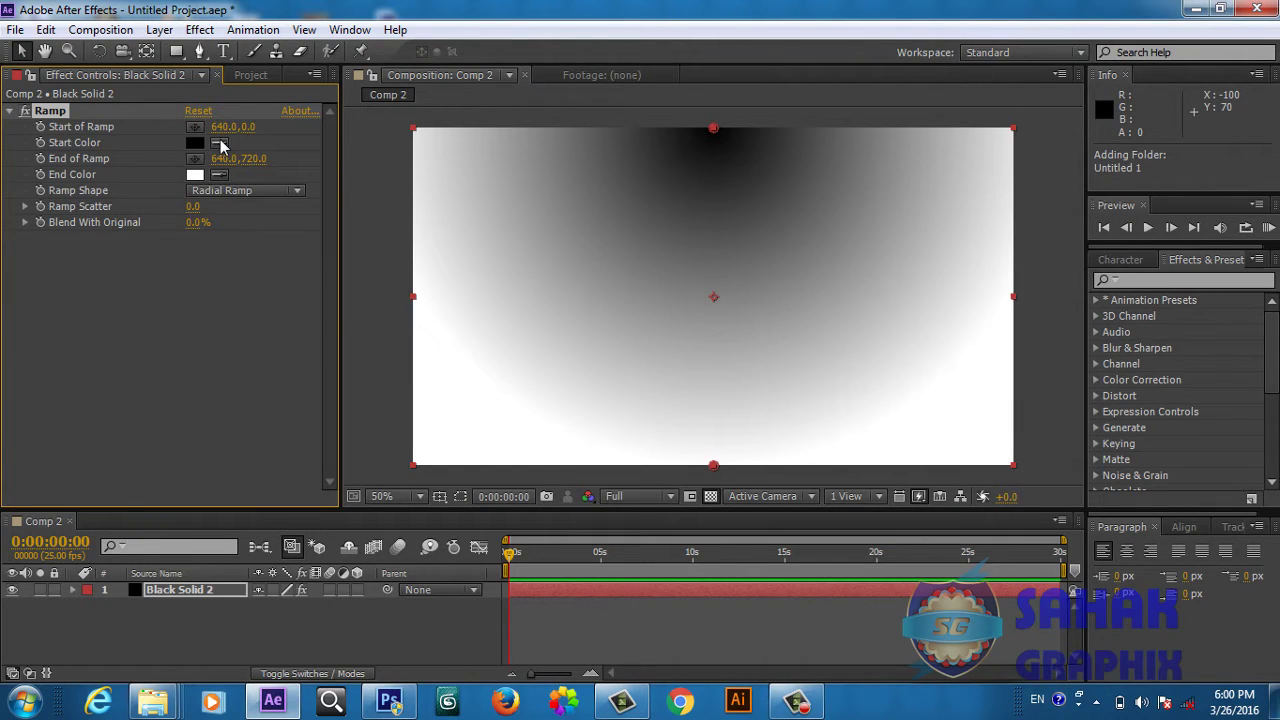
click(197, 174)
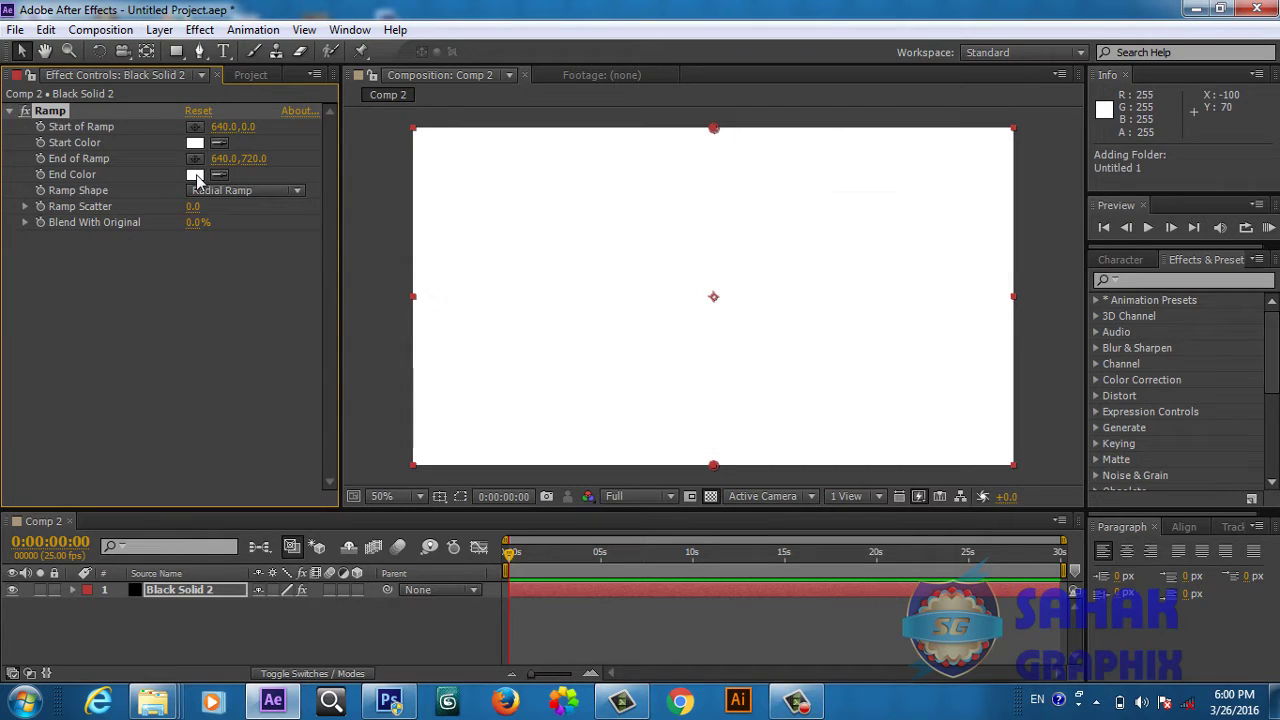
click(196, 176)
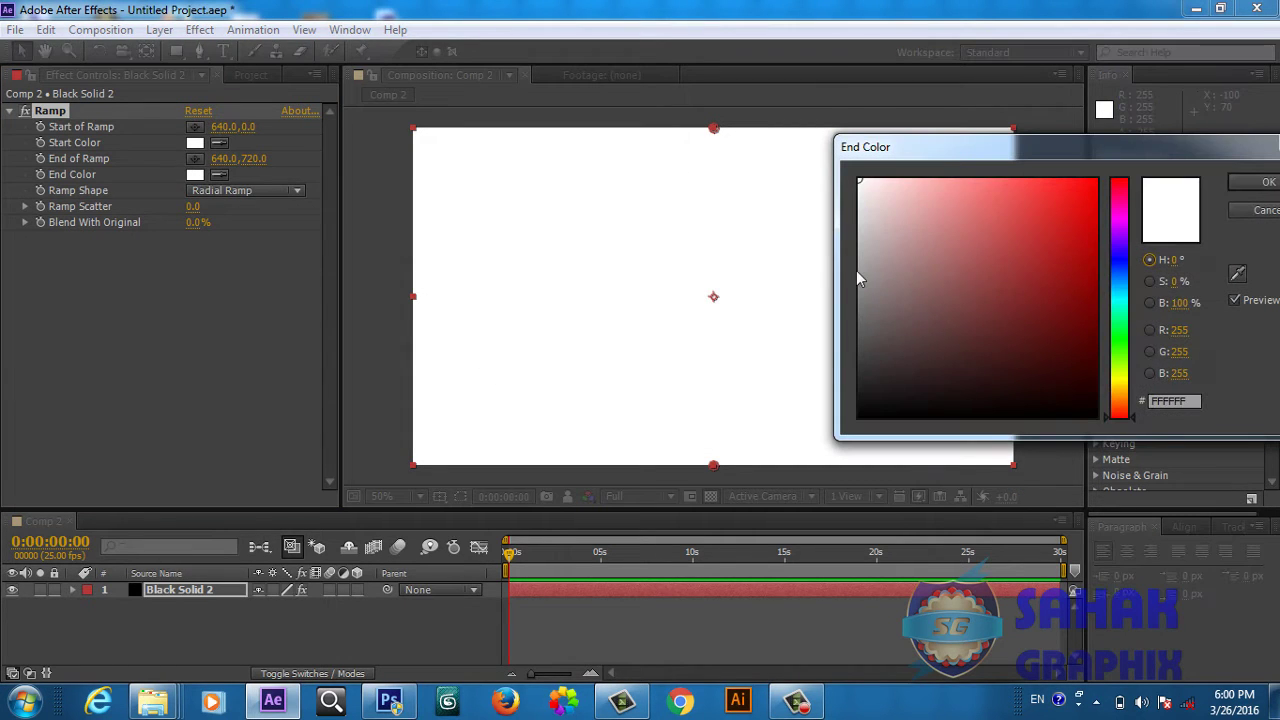
drag(857, 270, 864, 303)
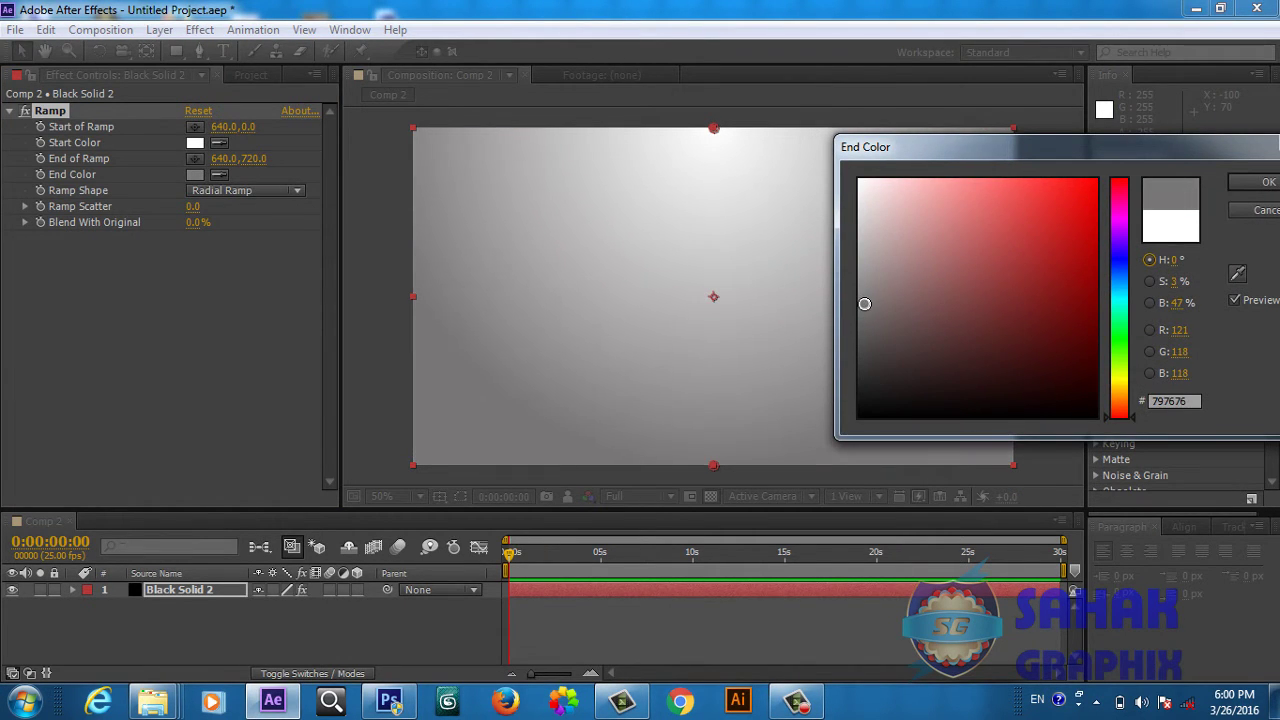
click(1267, 182)
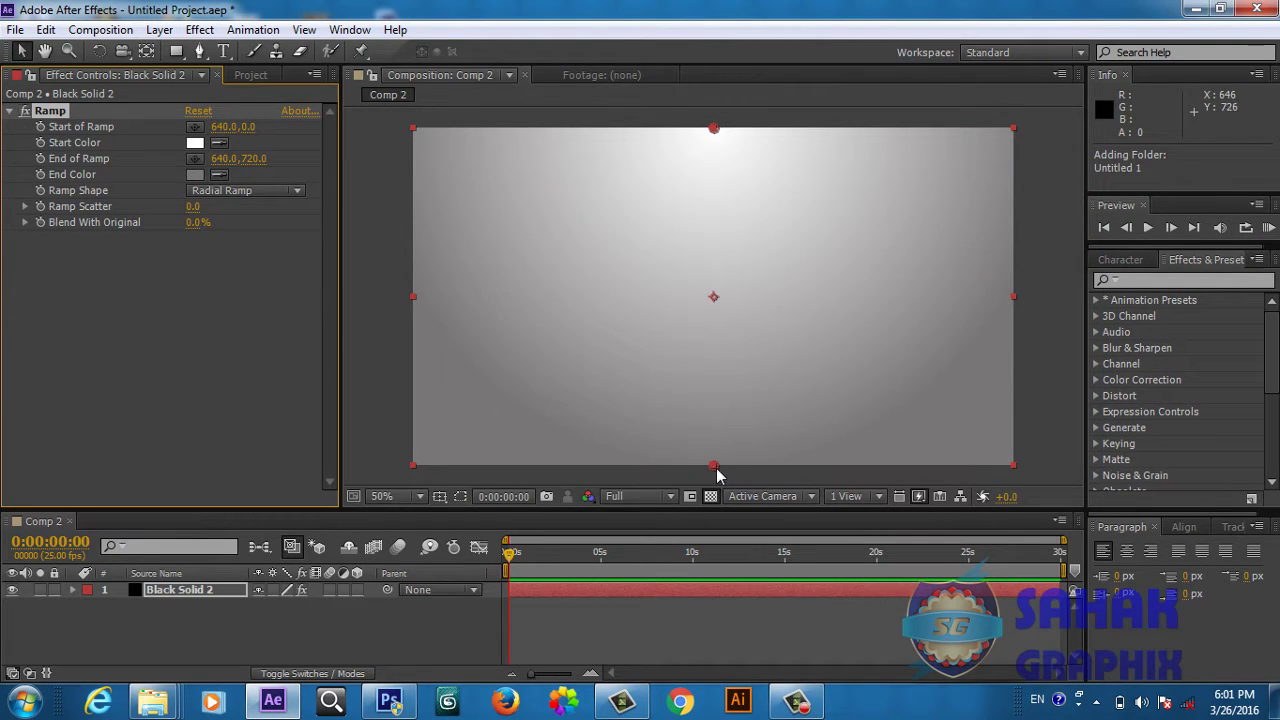
- Move the gradient end point lower right to 926,838 and lock the layer
drag(713, 465, 850, 523)
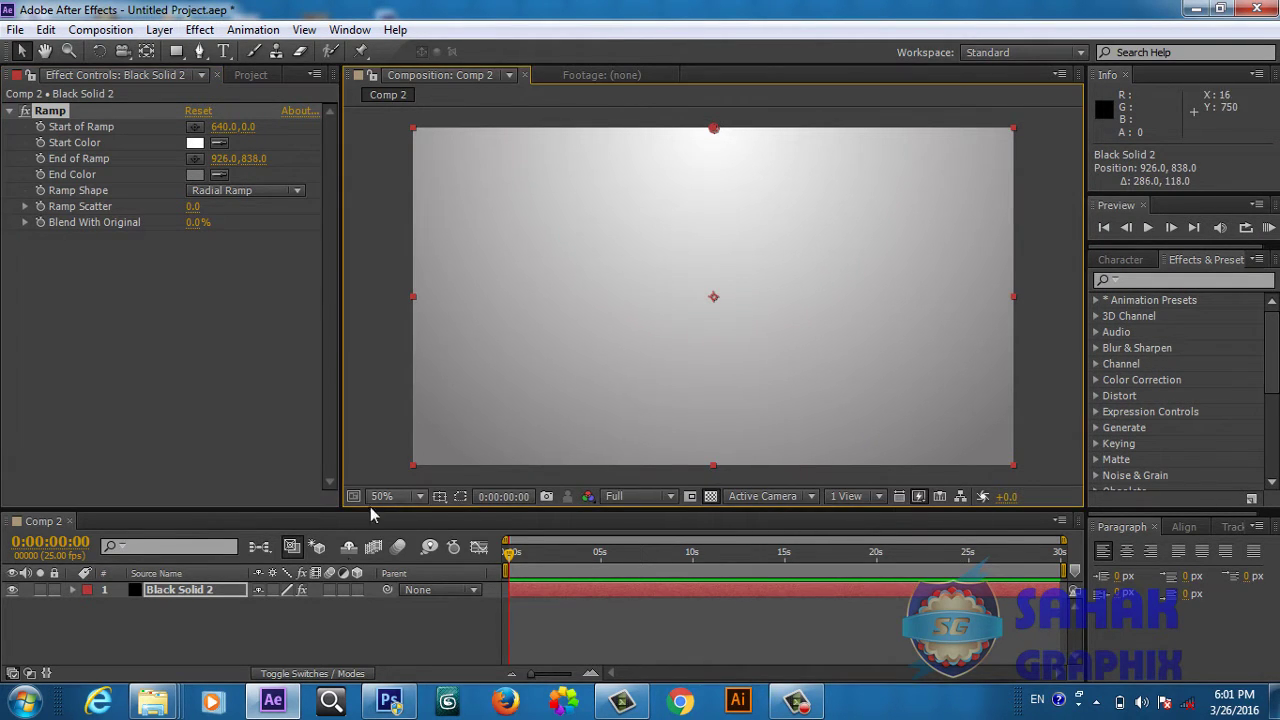
click(54, 590)
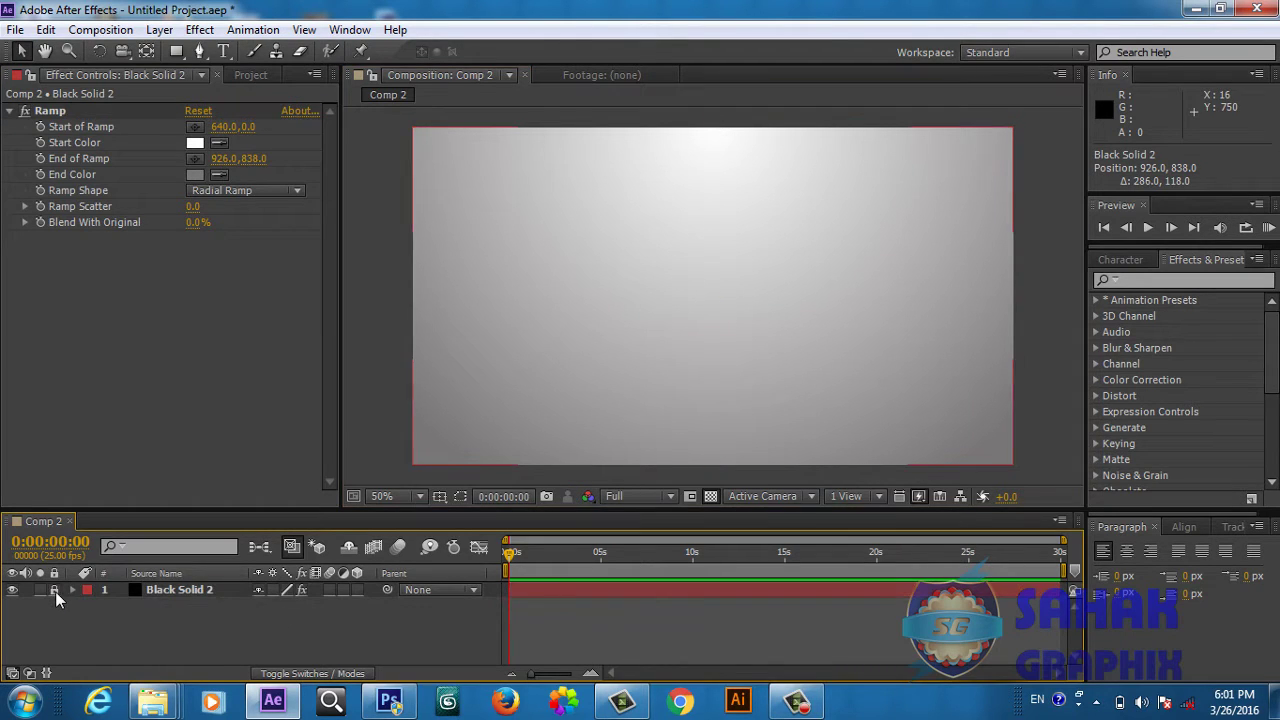
click(243, 81)
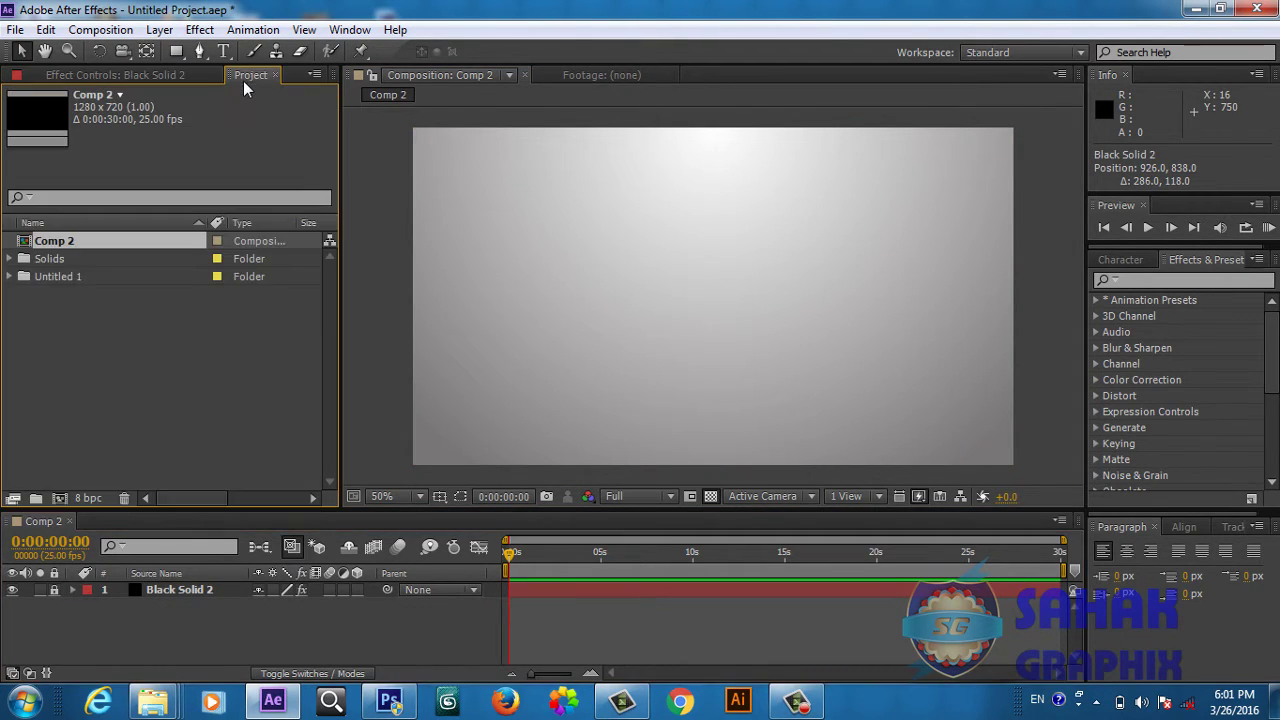
- Open the pics folder in a maximized Explorer window
click(1193, 10)
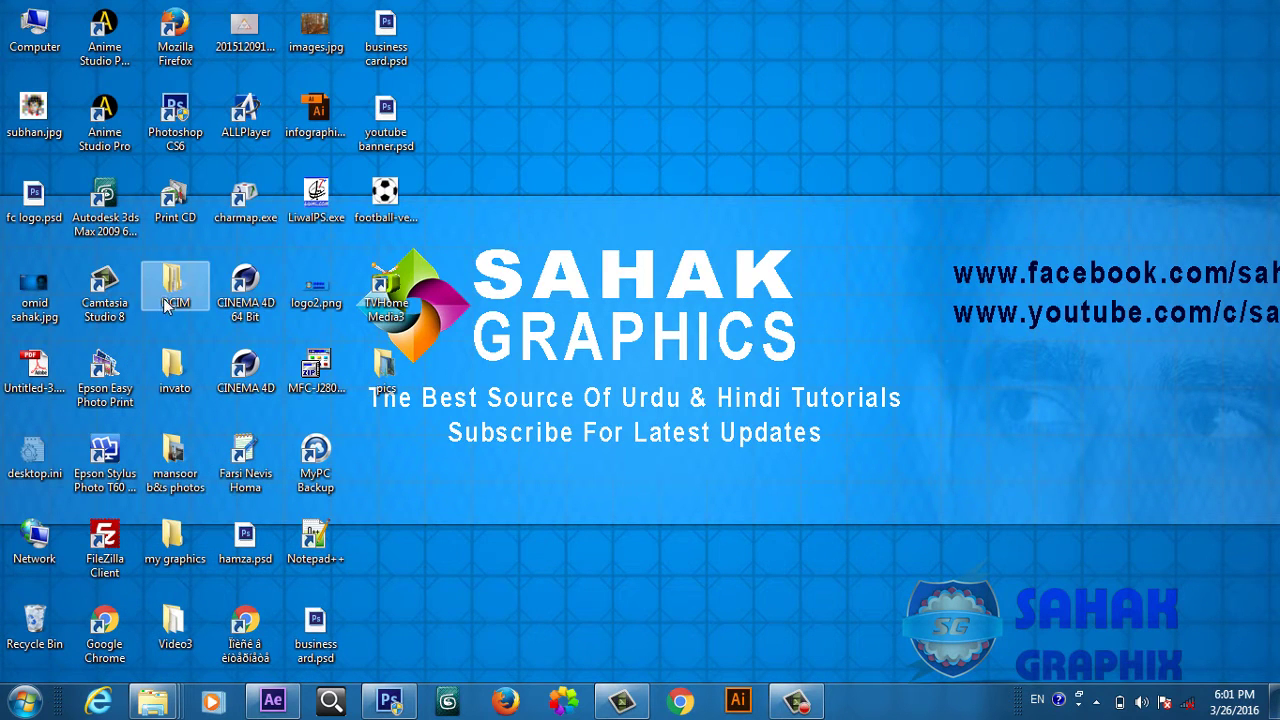
double_click(385, 372)
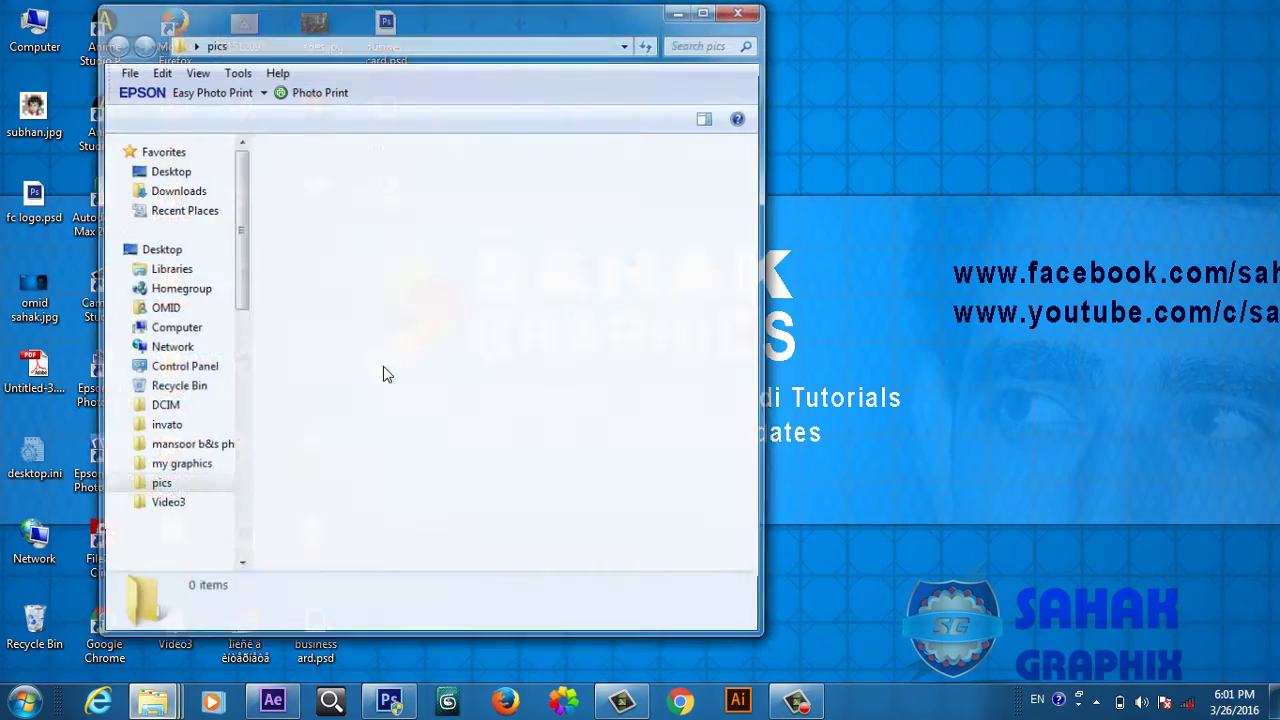
drag(757, 212, 770, 345)
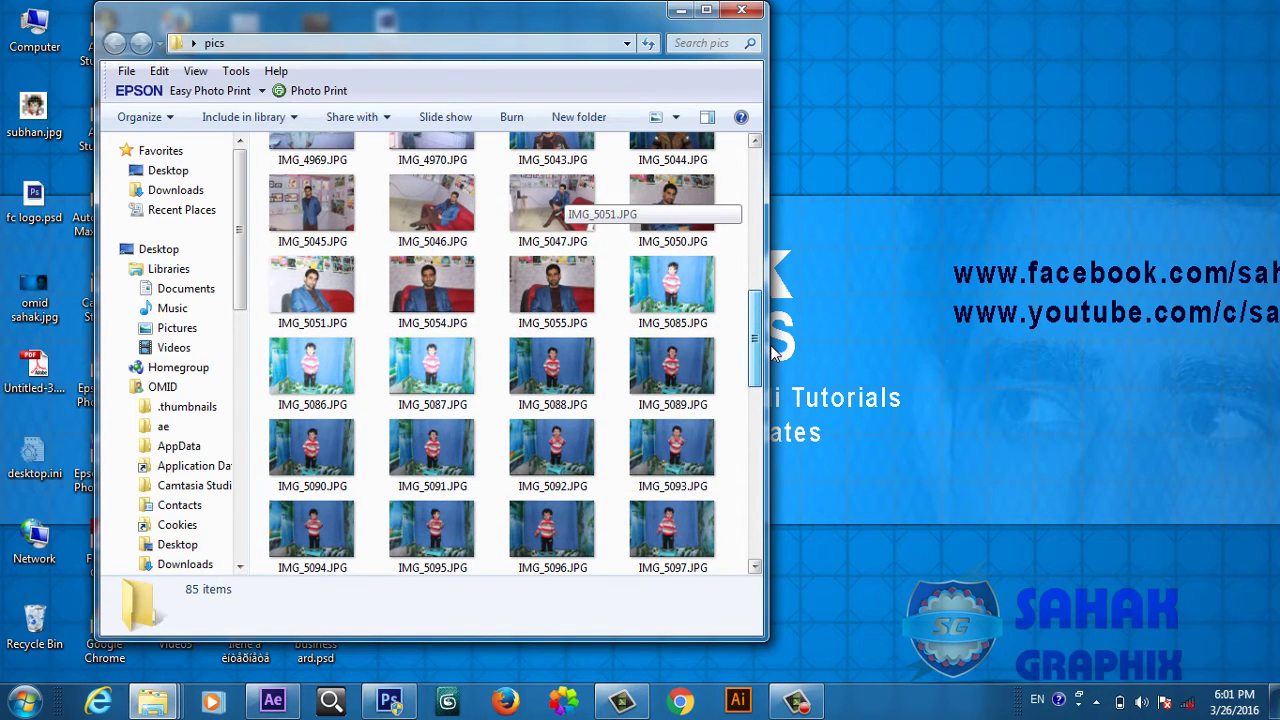
click(707, 12)
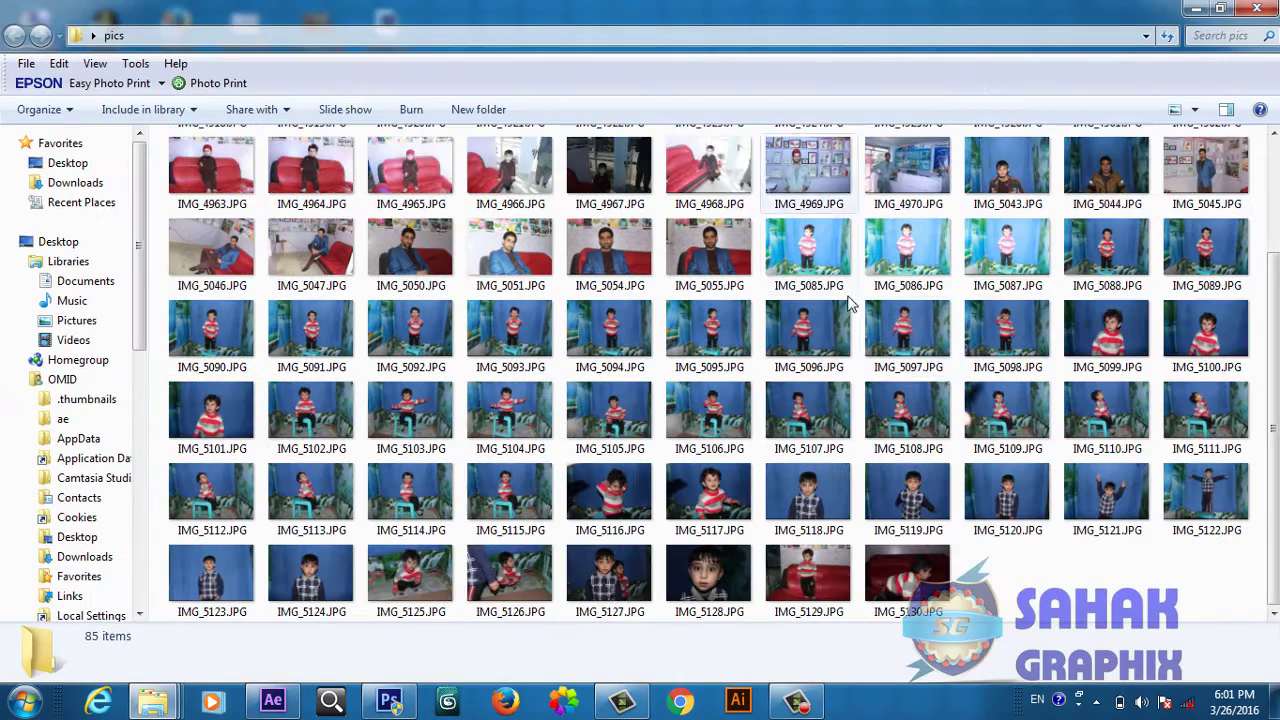
- Select six child photos, including IMG_5129, IMG_4964, IMG_5116 and IMG_5123, and drop them into After Effects
click(792, 578)
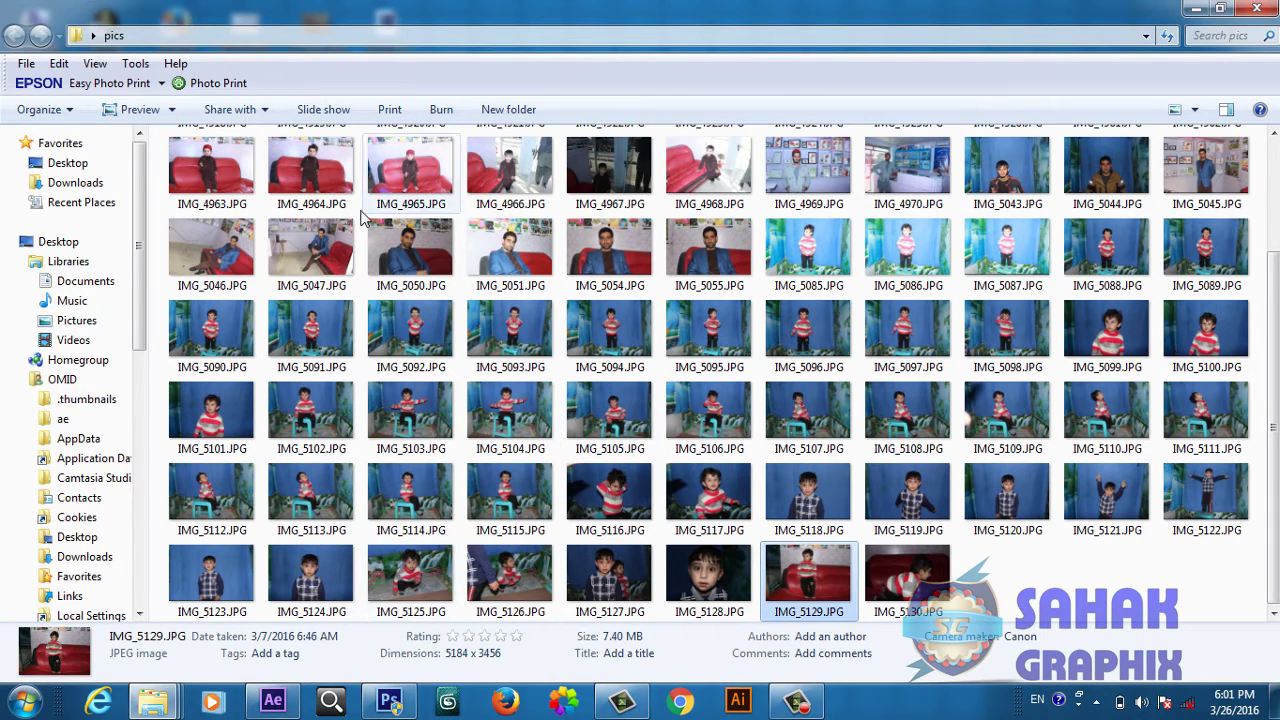
click(330, 190)
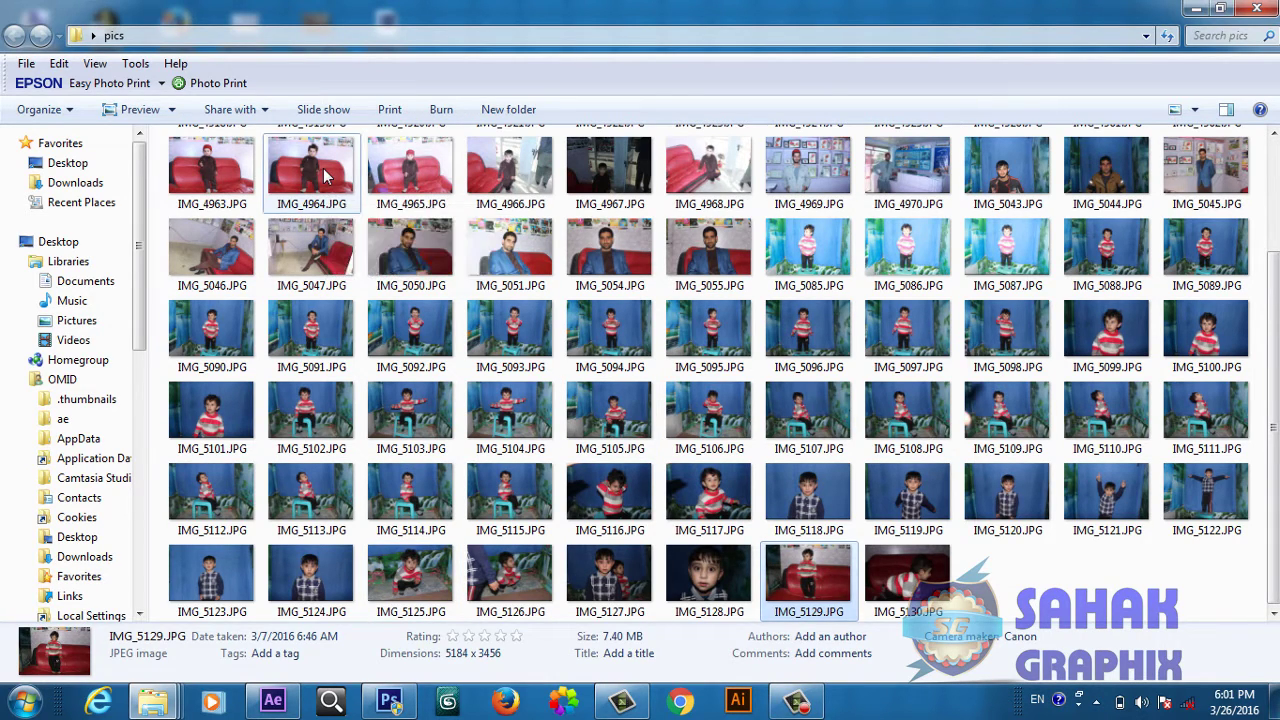
ctrl+click(212, 177)
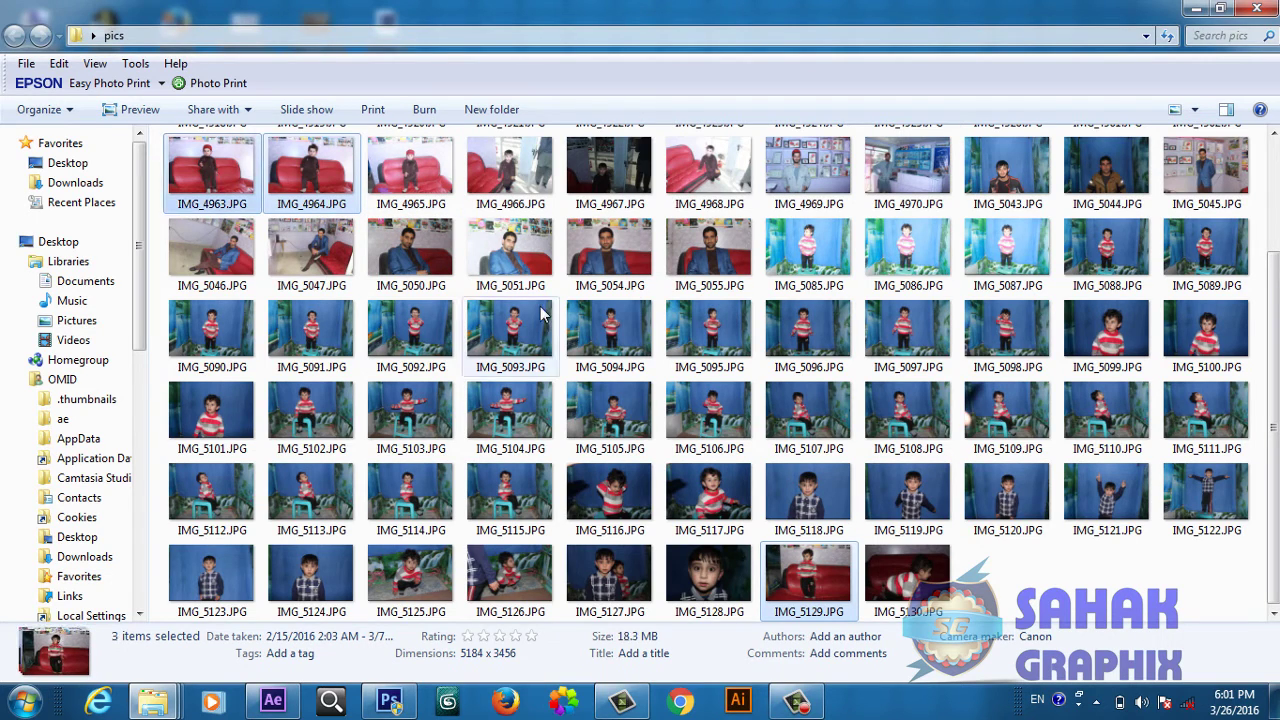
ctrl+click(648, 503)
ctrl+click(616, 512)
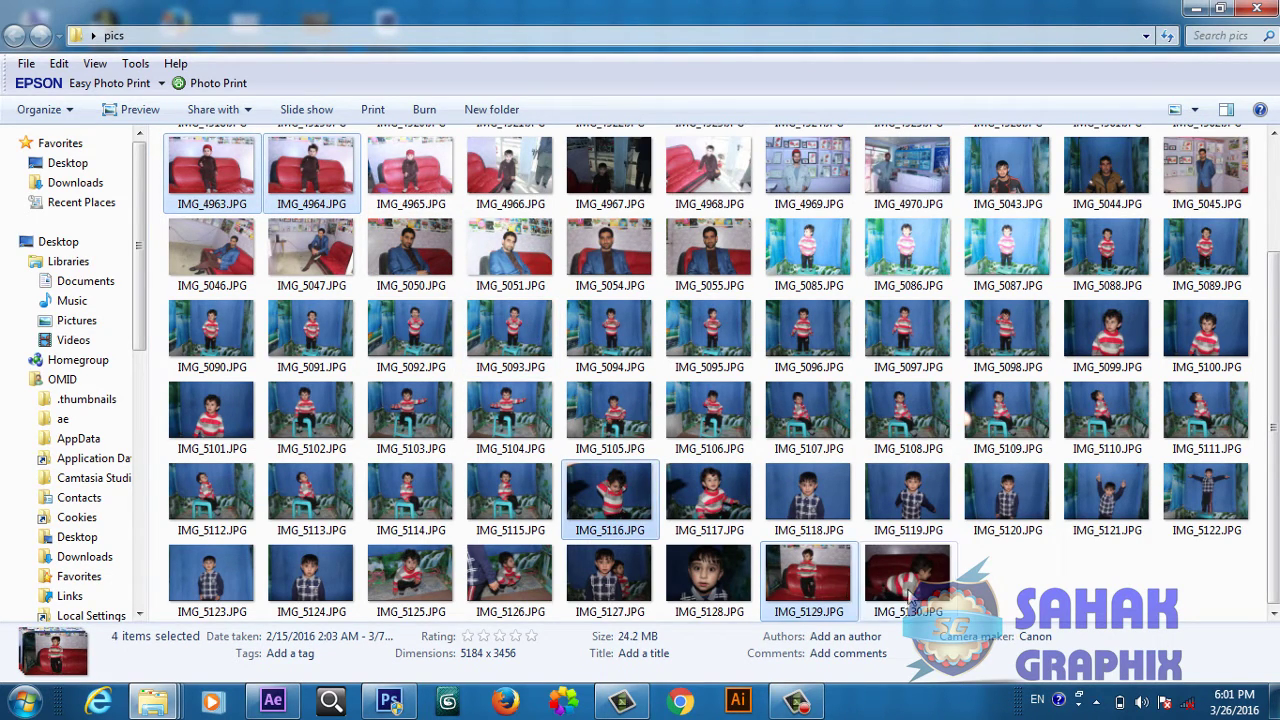
ctrl+click(1105, 341)
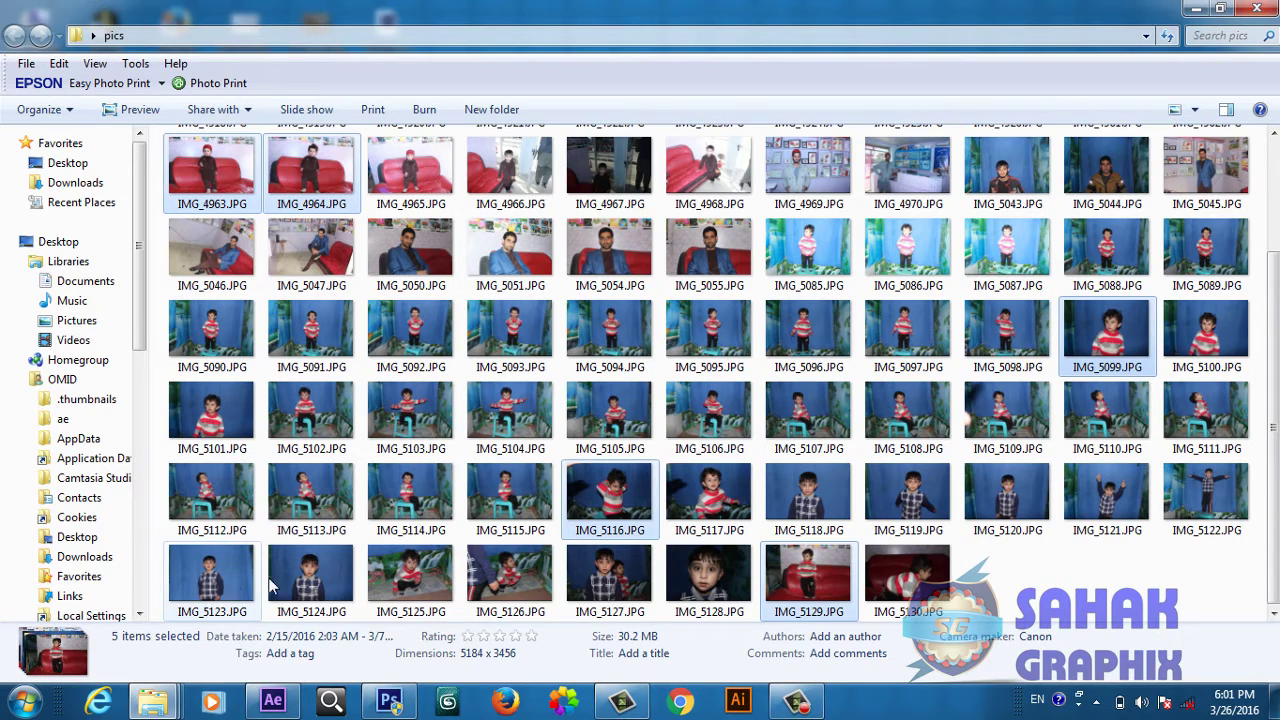
ctrl+click(230, 587)
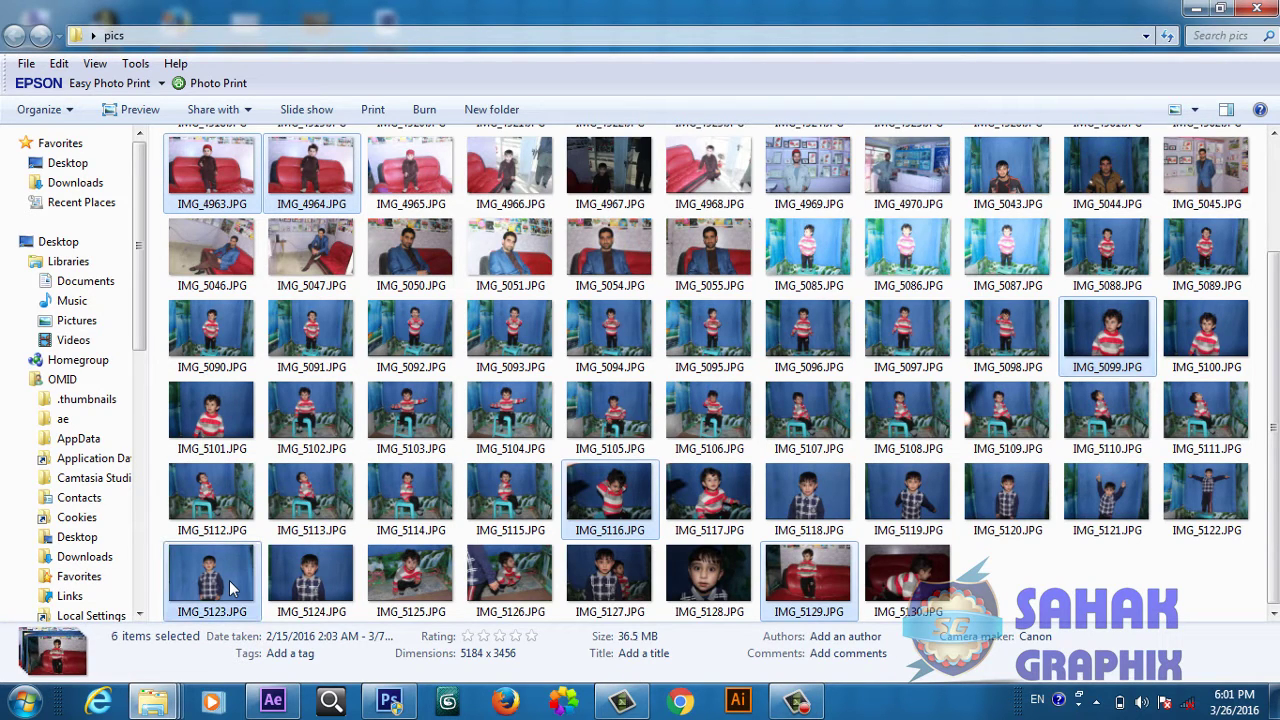
mouse_move(230, 587)
mouse_down()
mouse_move(205, 443)
mouse_move(137, 399)
mouse_up()
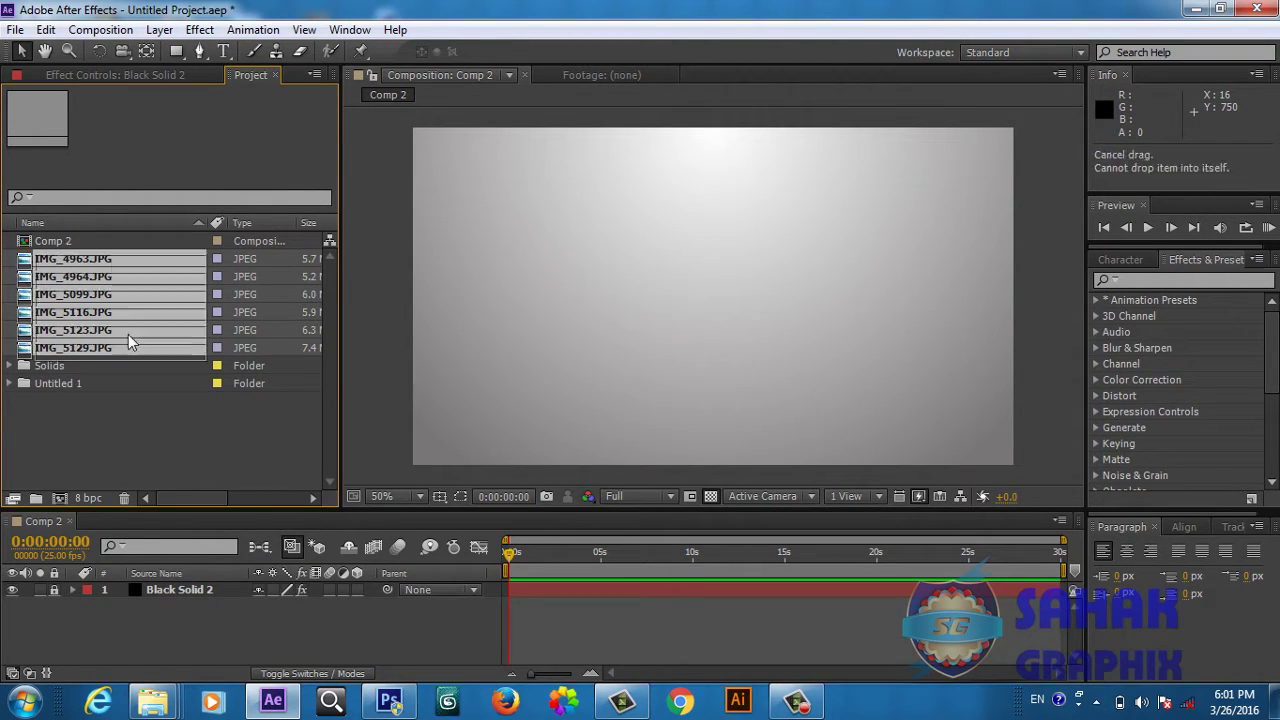
- Place the six photos into Comp 2 and scale them all down to 18%
drag(118, 314, 200, 590)
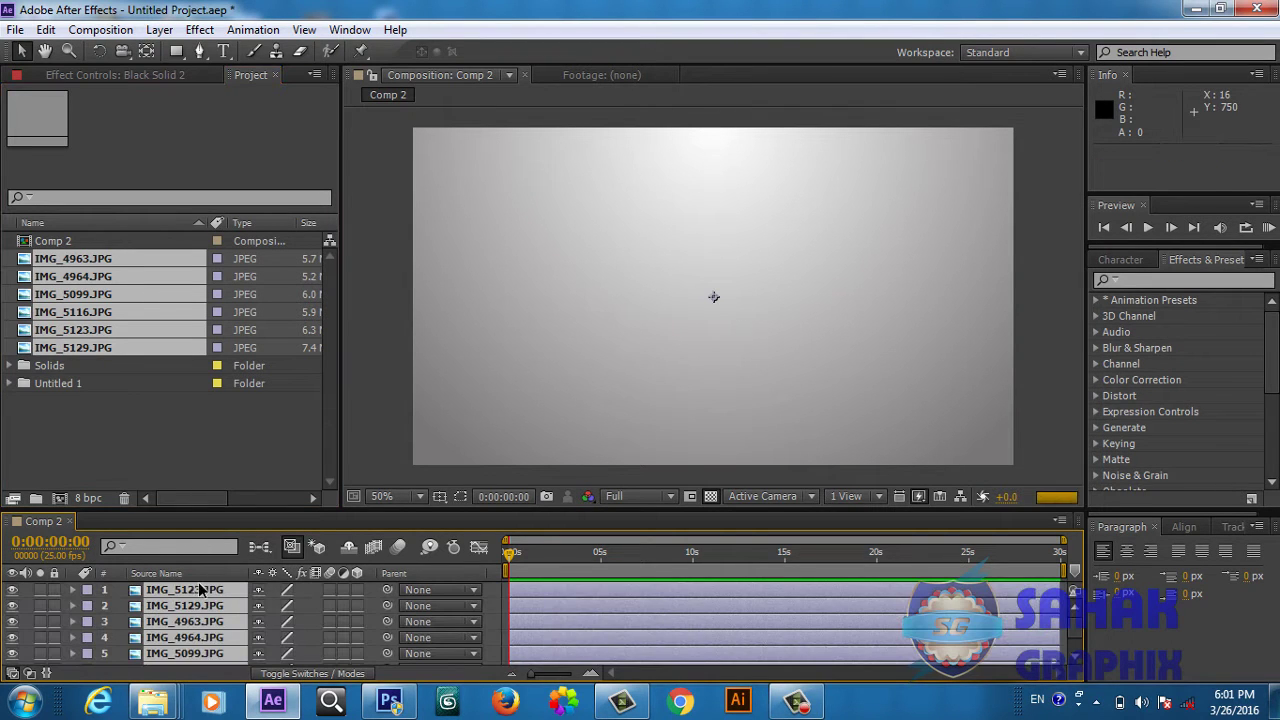
drag(484, 510, 471, 449)
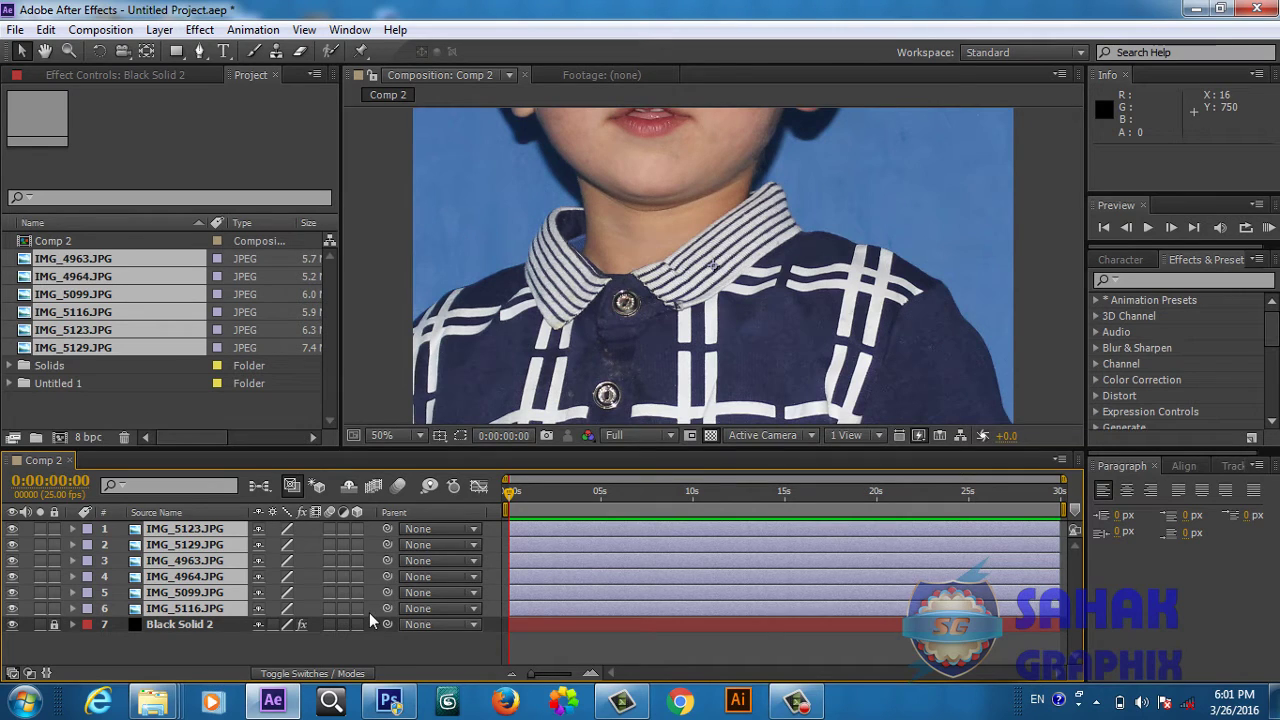
key(s)
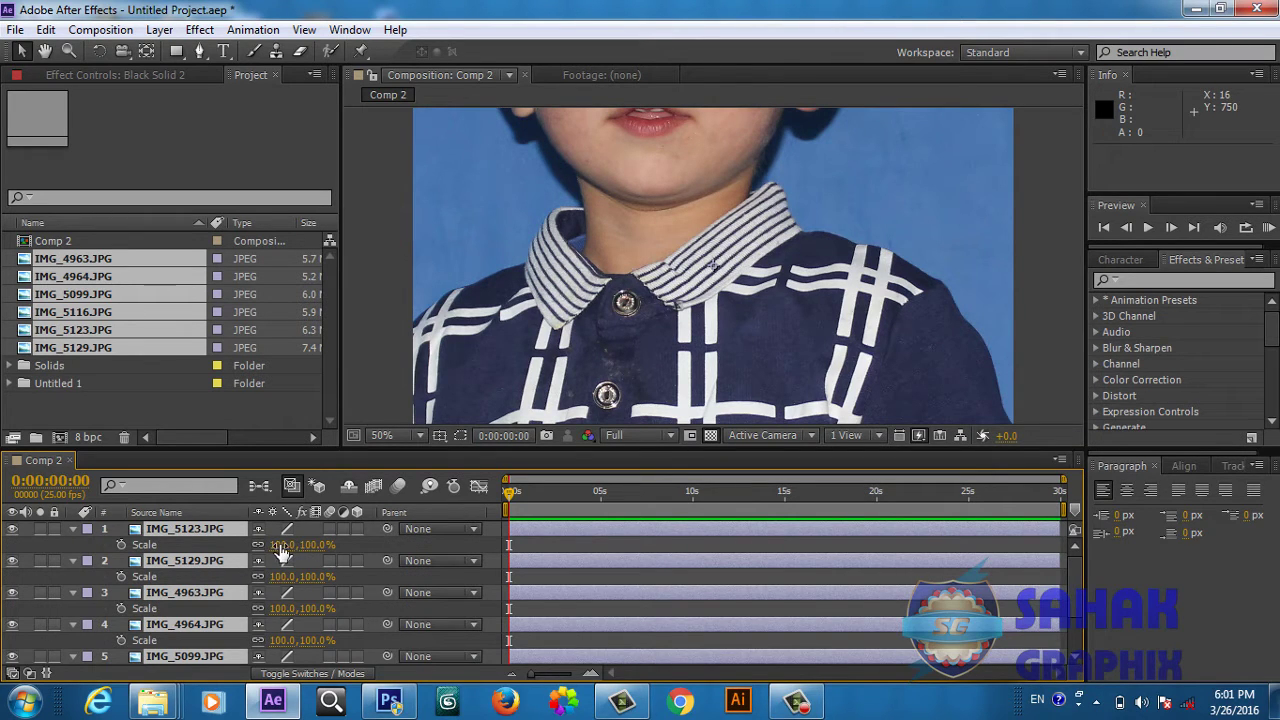
drag(282, 545, 160, 547)
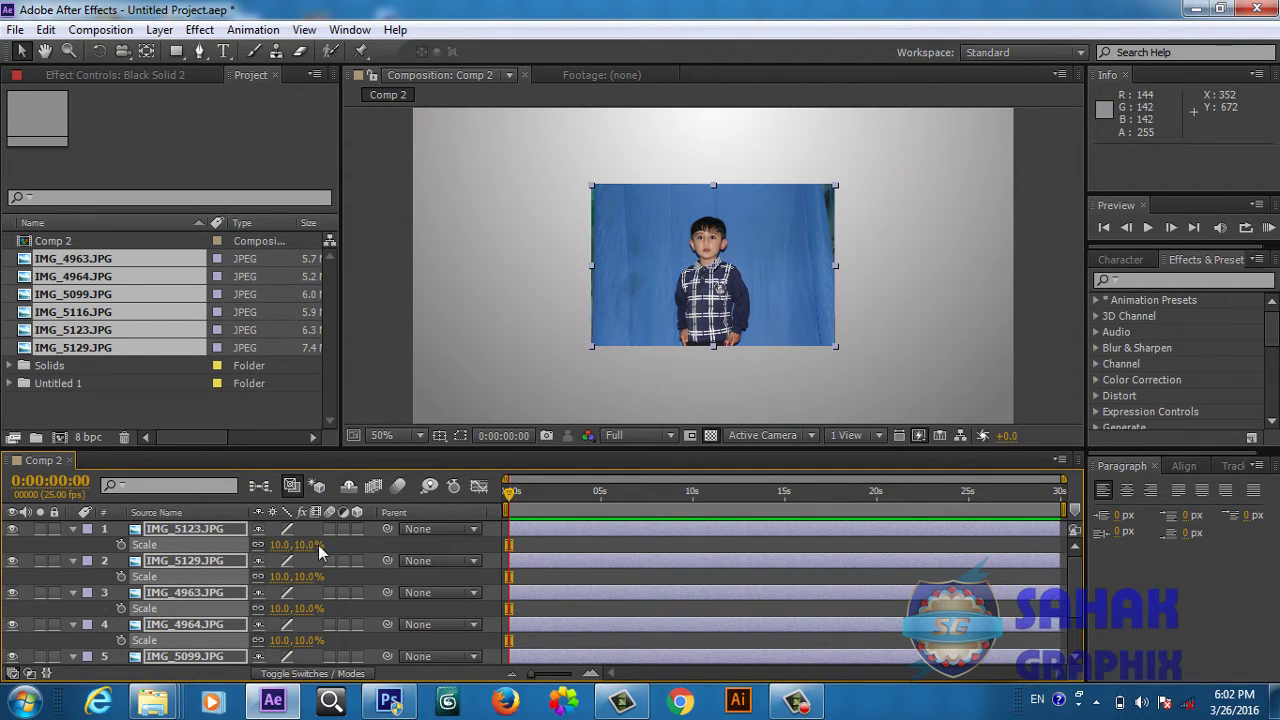
drag(276, 545, 285, 548)
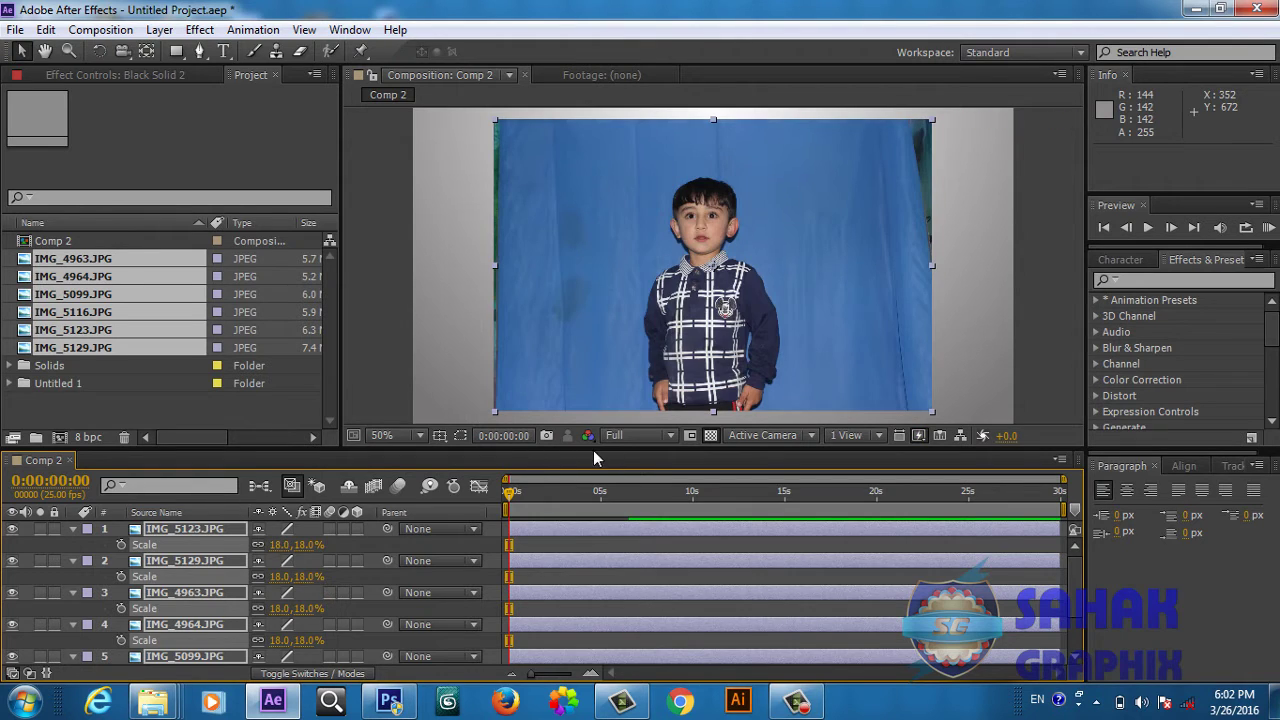
drag(593, 450, 596, 477)
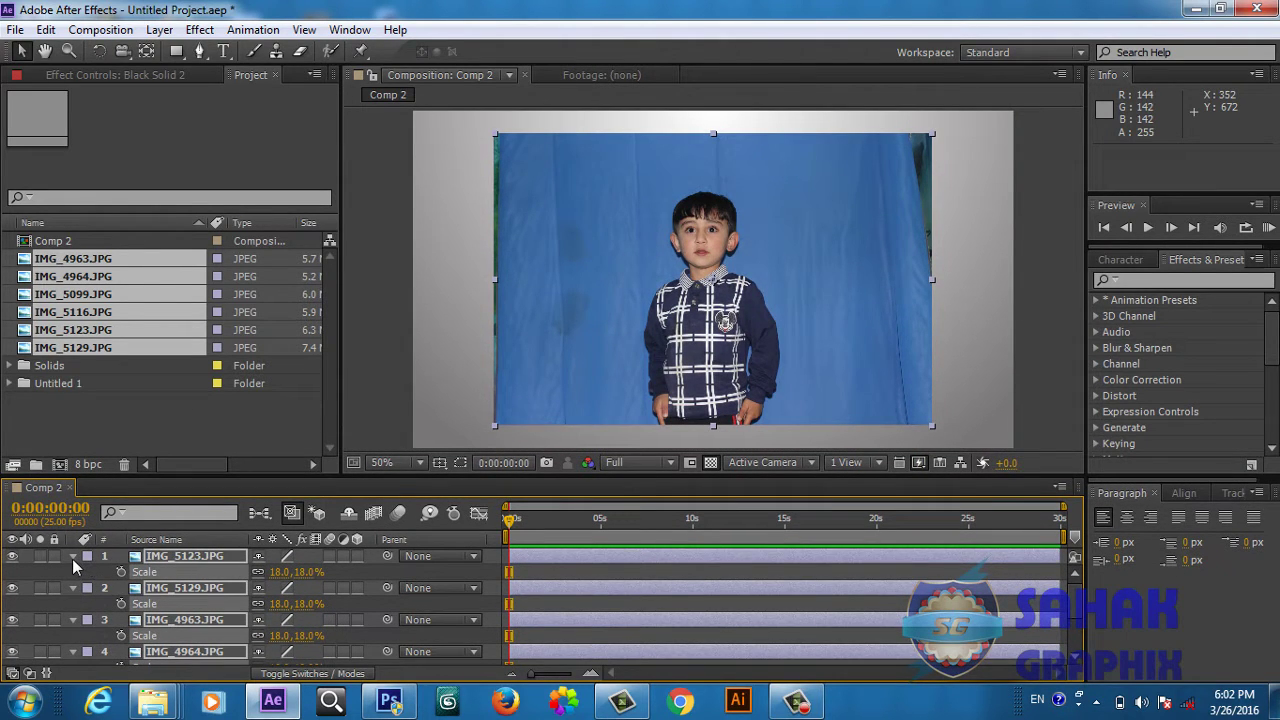
key(s)
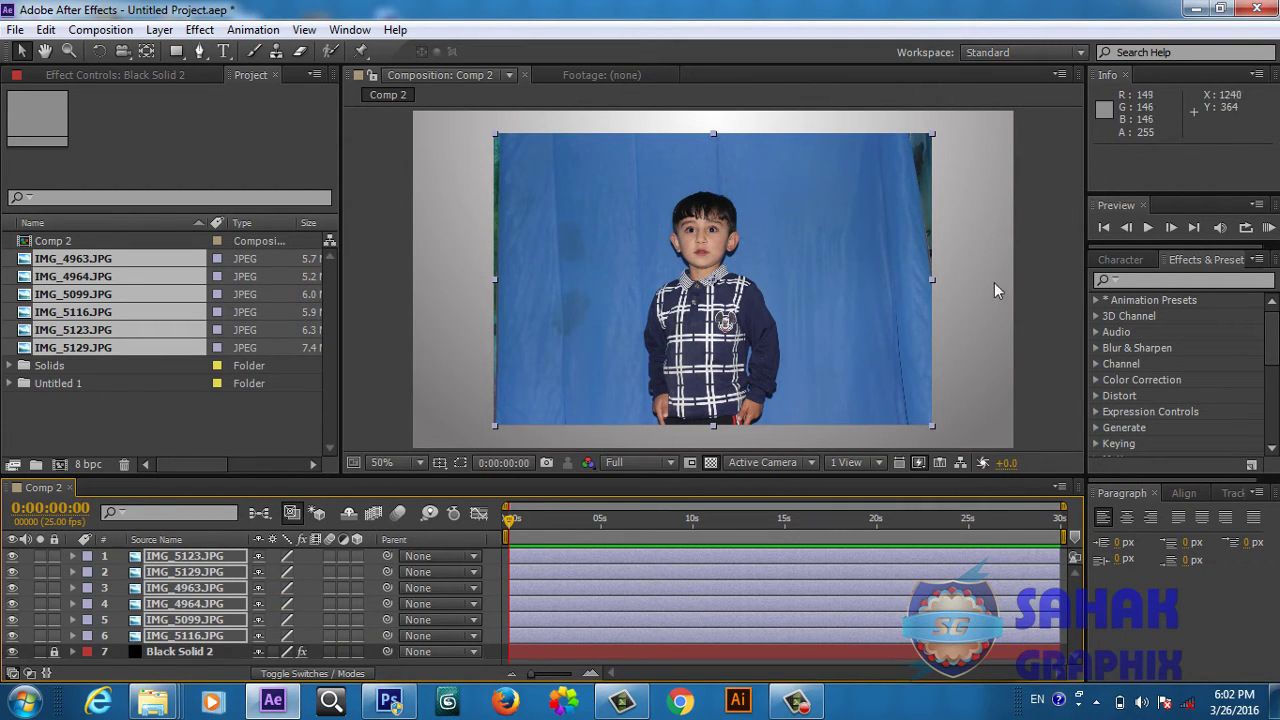
click(1034, 311)
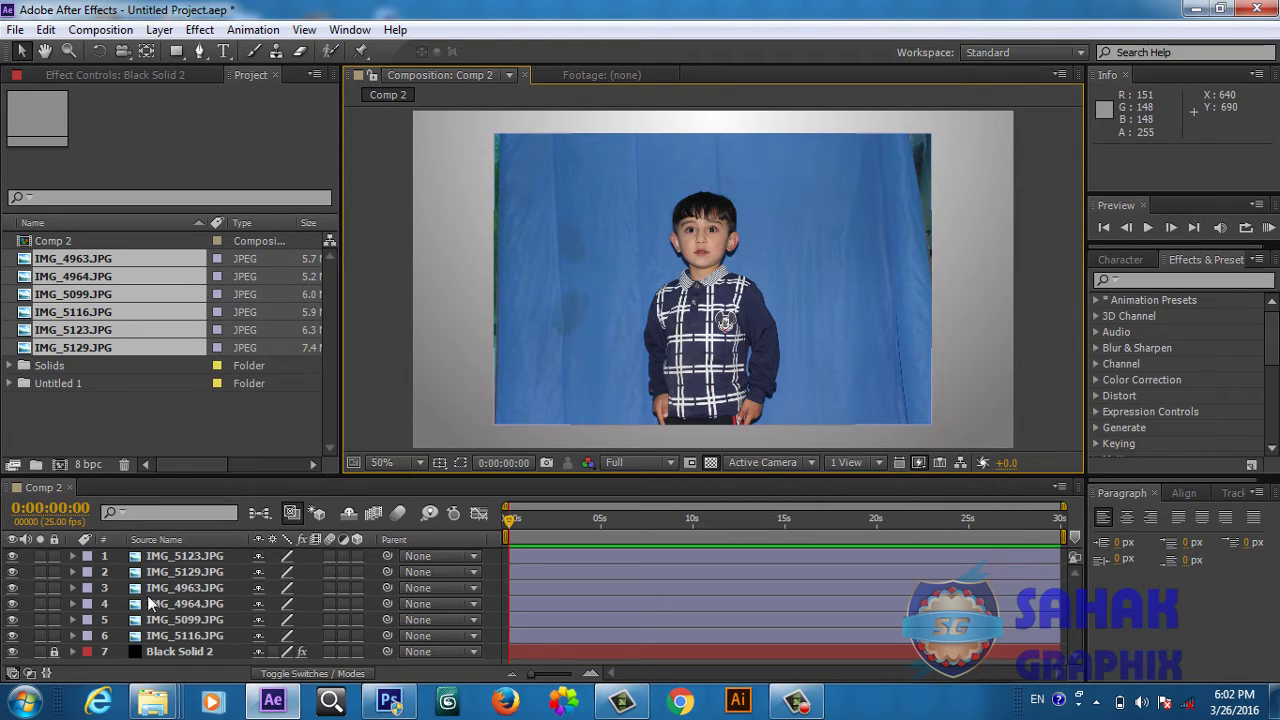
click(180, 558)
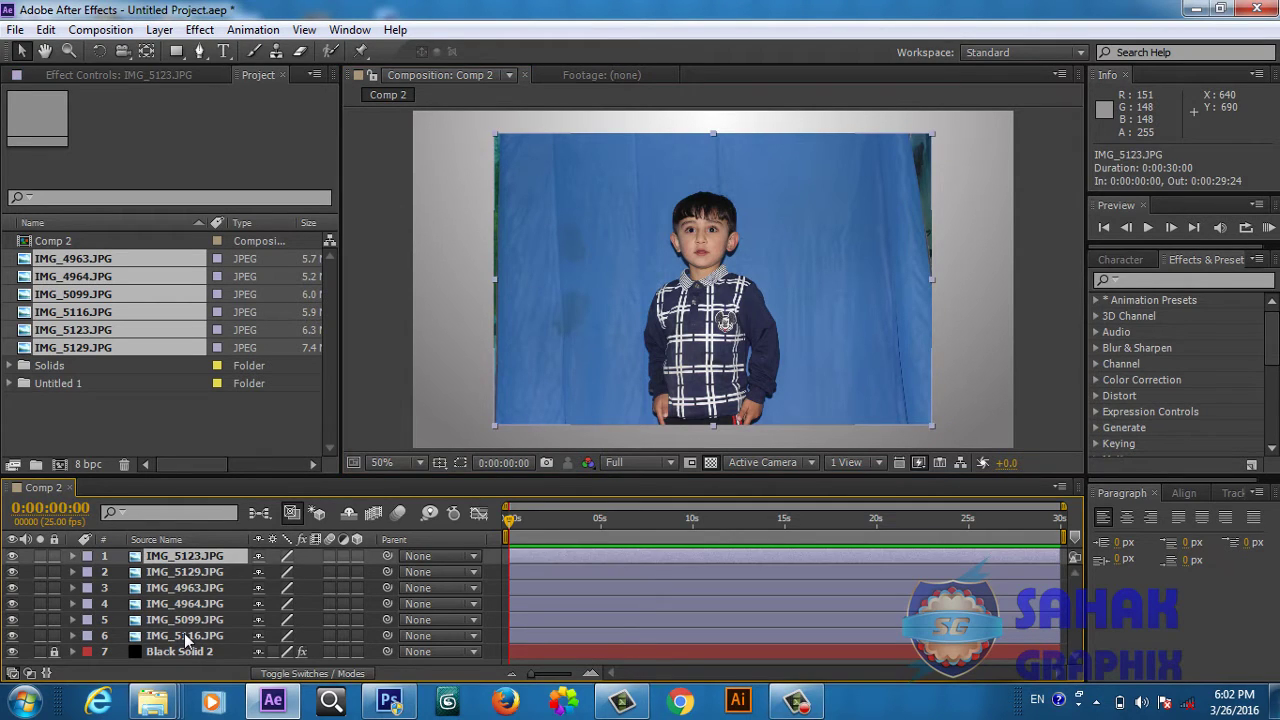
- Drag the six photo layers' out-points back to about 0:00:03:04
shift+click(185, 638)
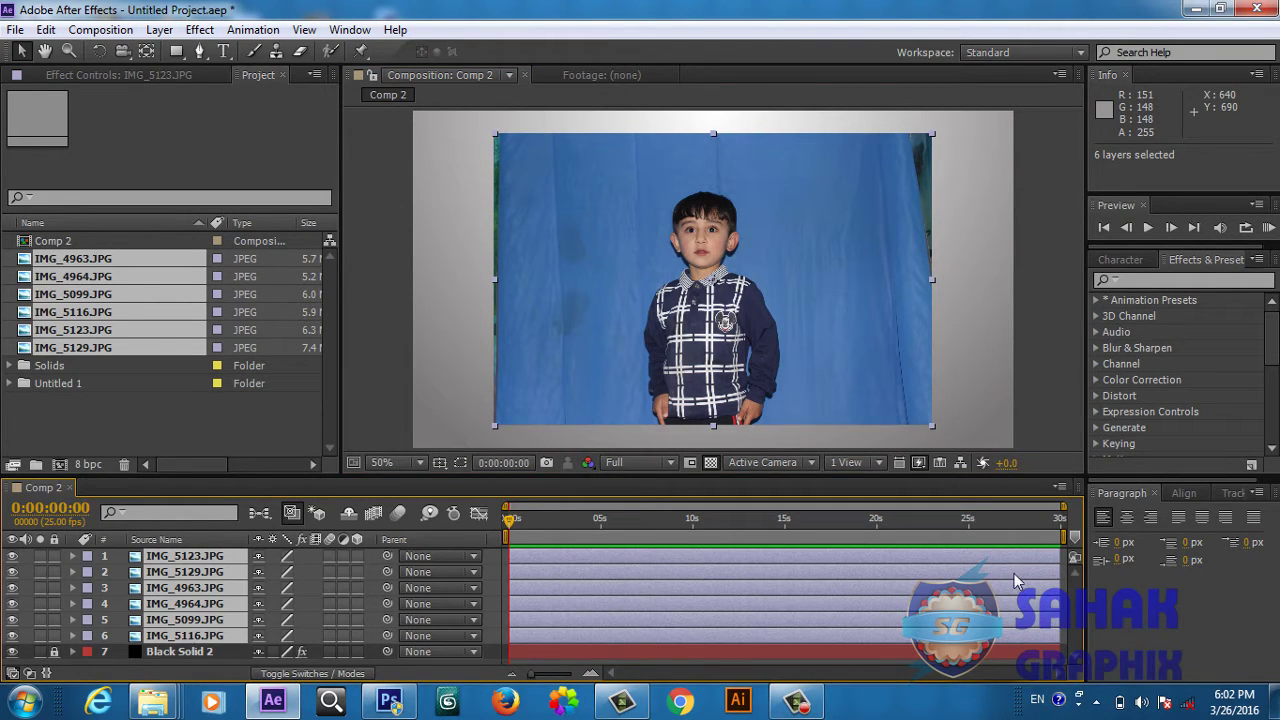
mouse_move(1059, 571)
mouse_down()
mouse_move(564, 575)
mouse_move(602, 567)
mouse_up()
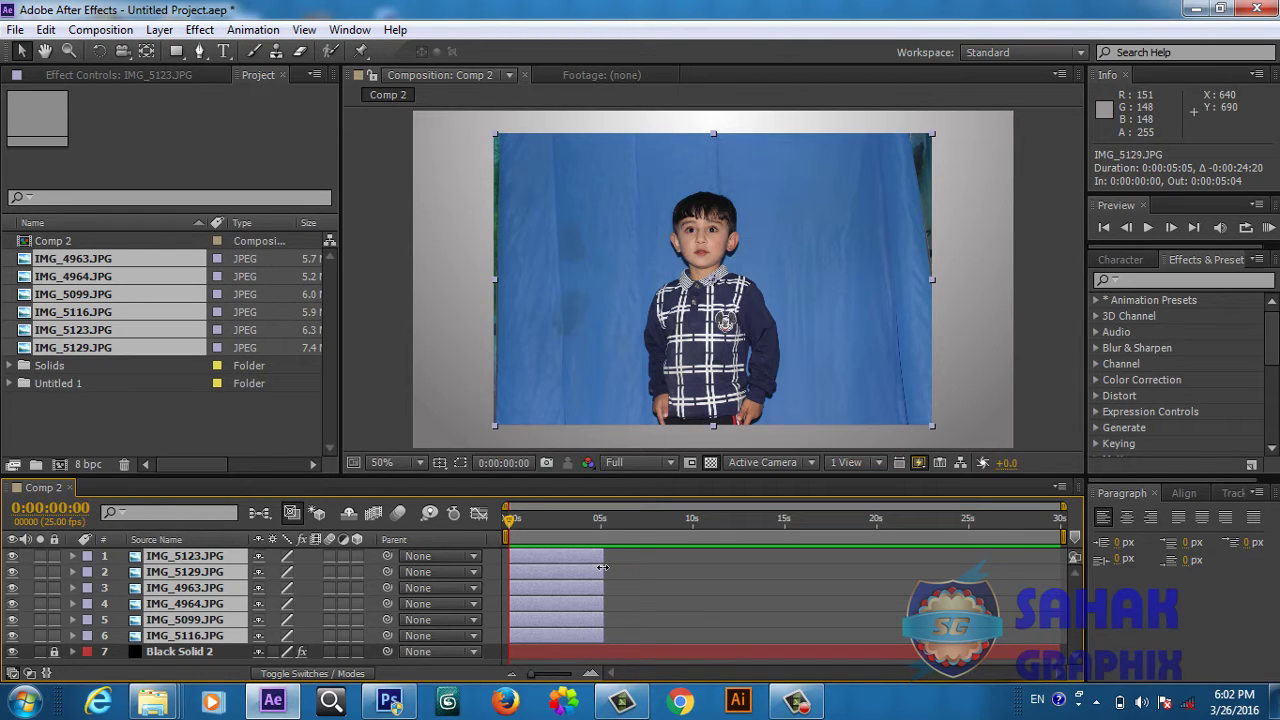
drag(601, 567, 565, 564)
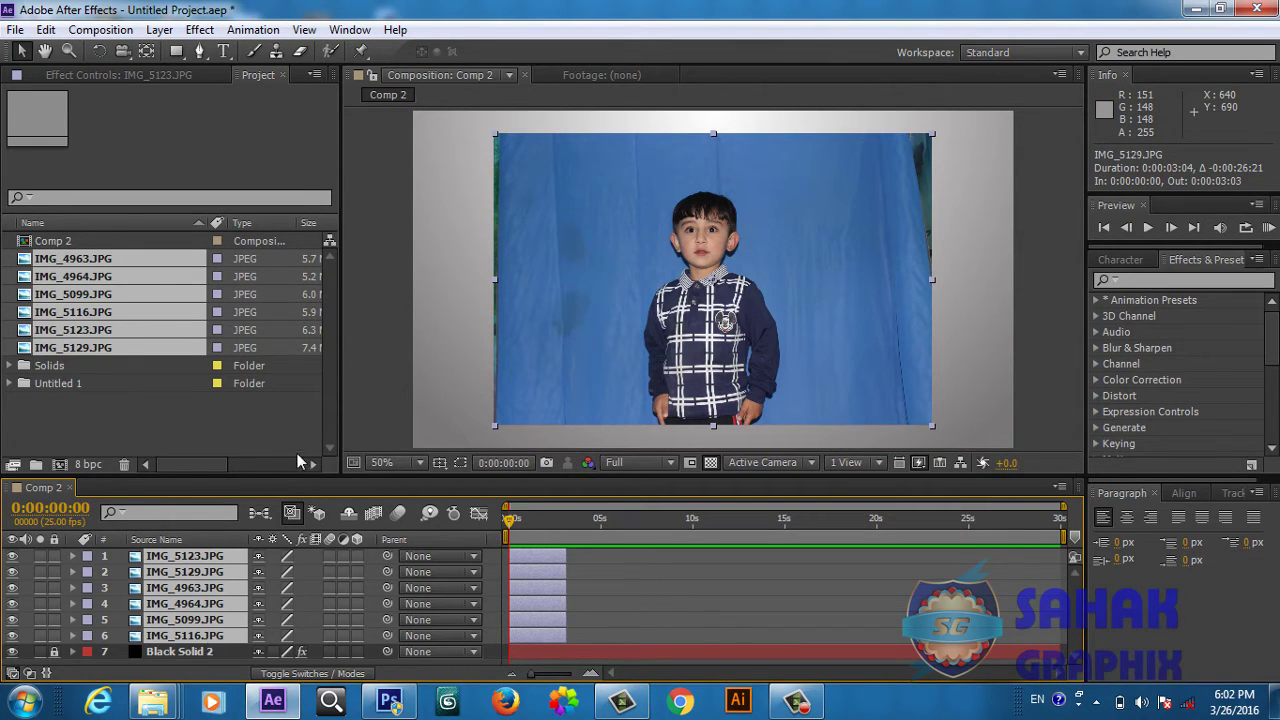
- Run Sequence Layers on layers 1–6 with Overlap turned off
click(674, 567)
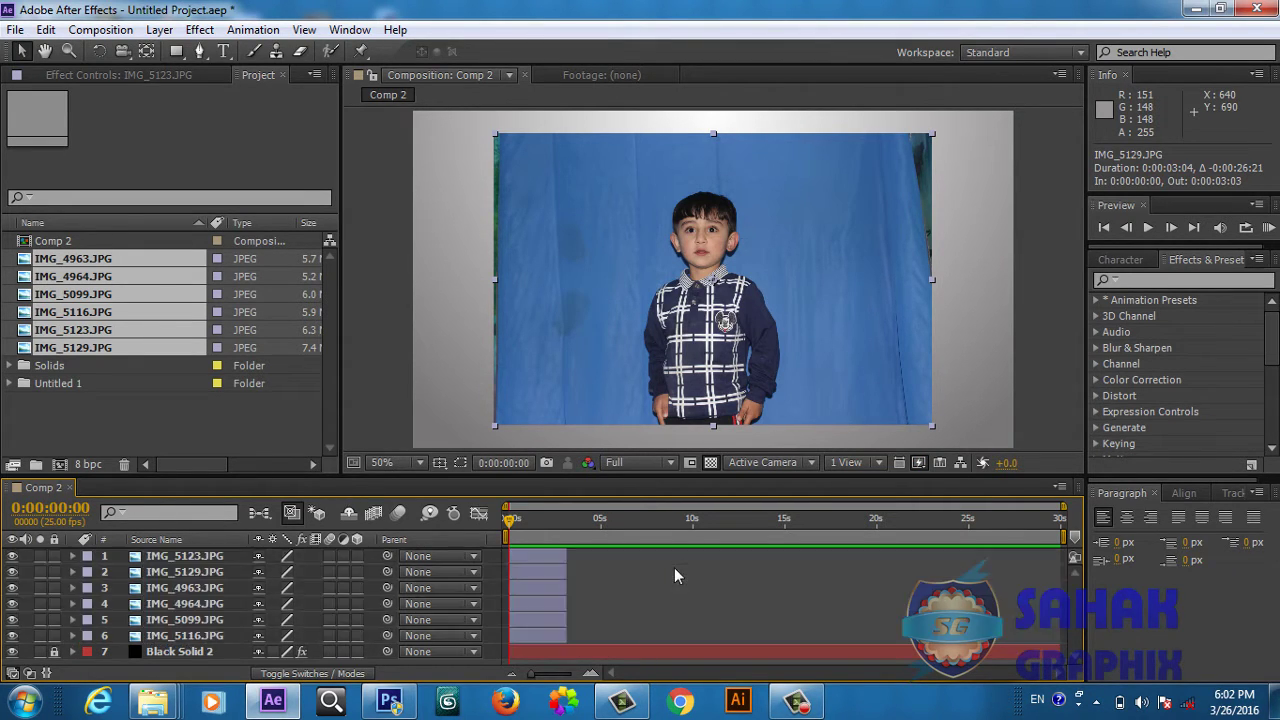
click(217, 555)
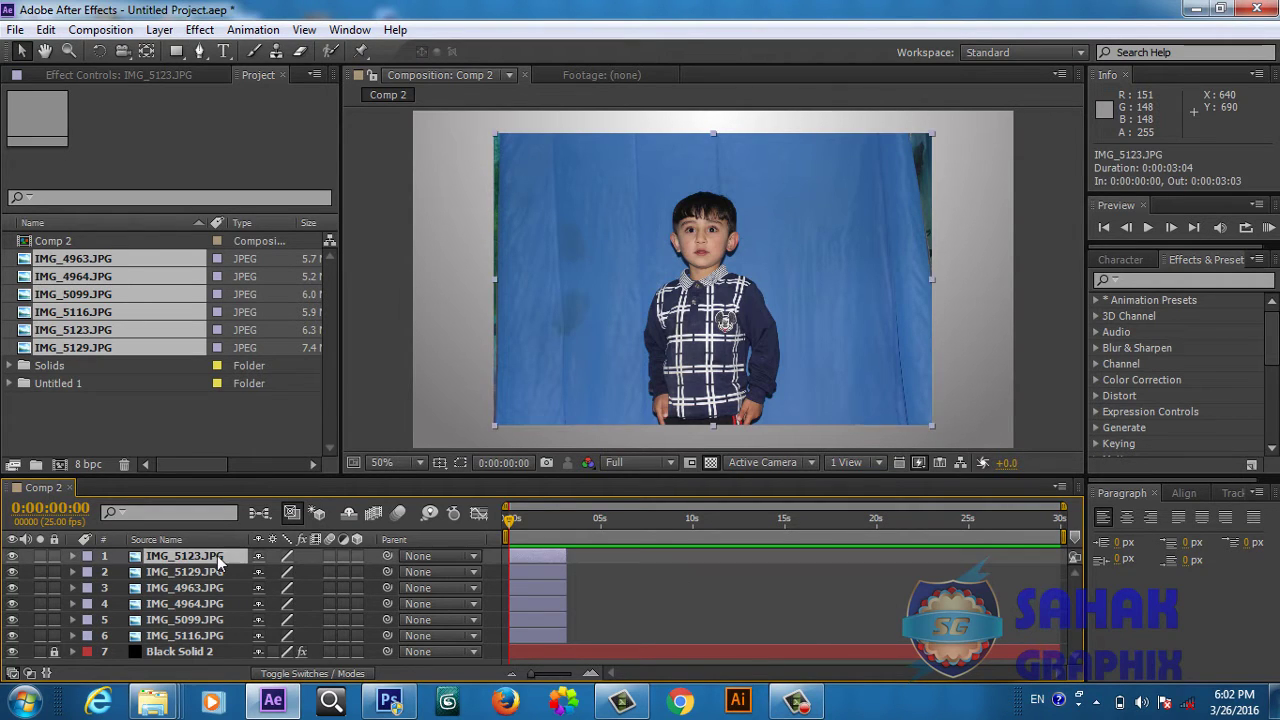
shift+click(213, 635)
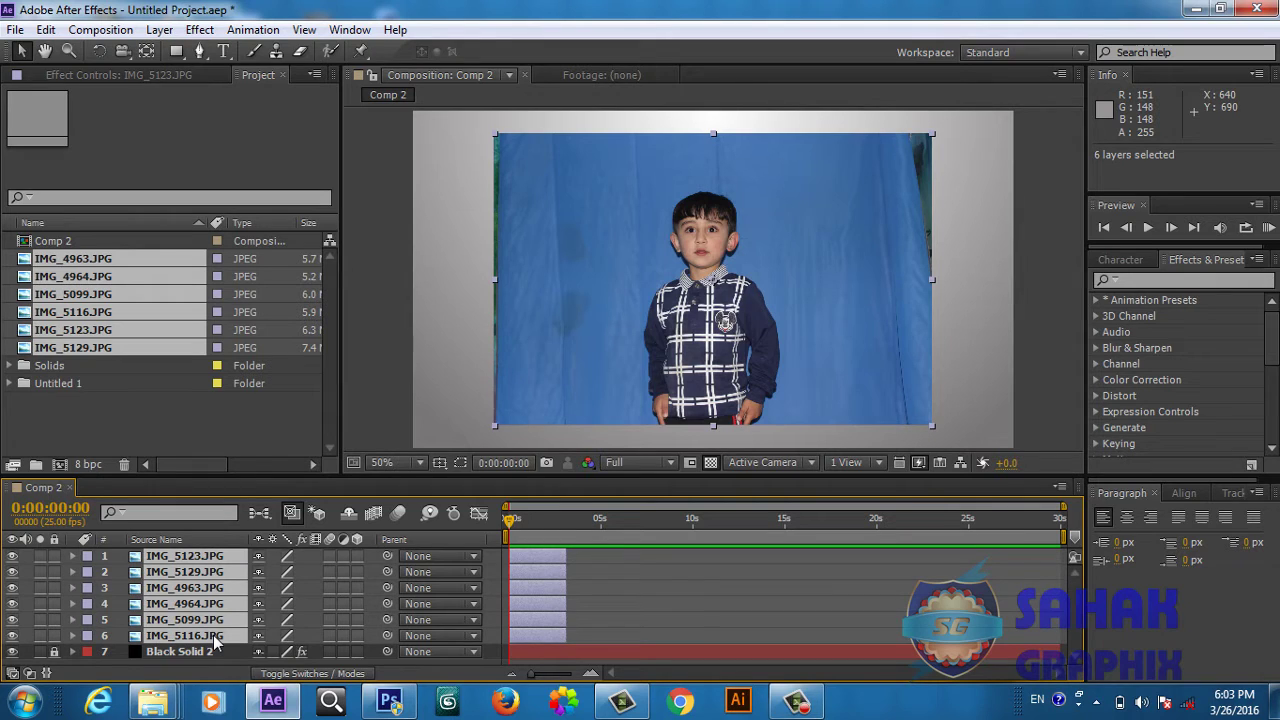
right_click(212, 619)
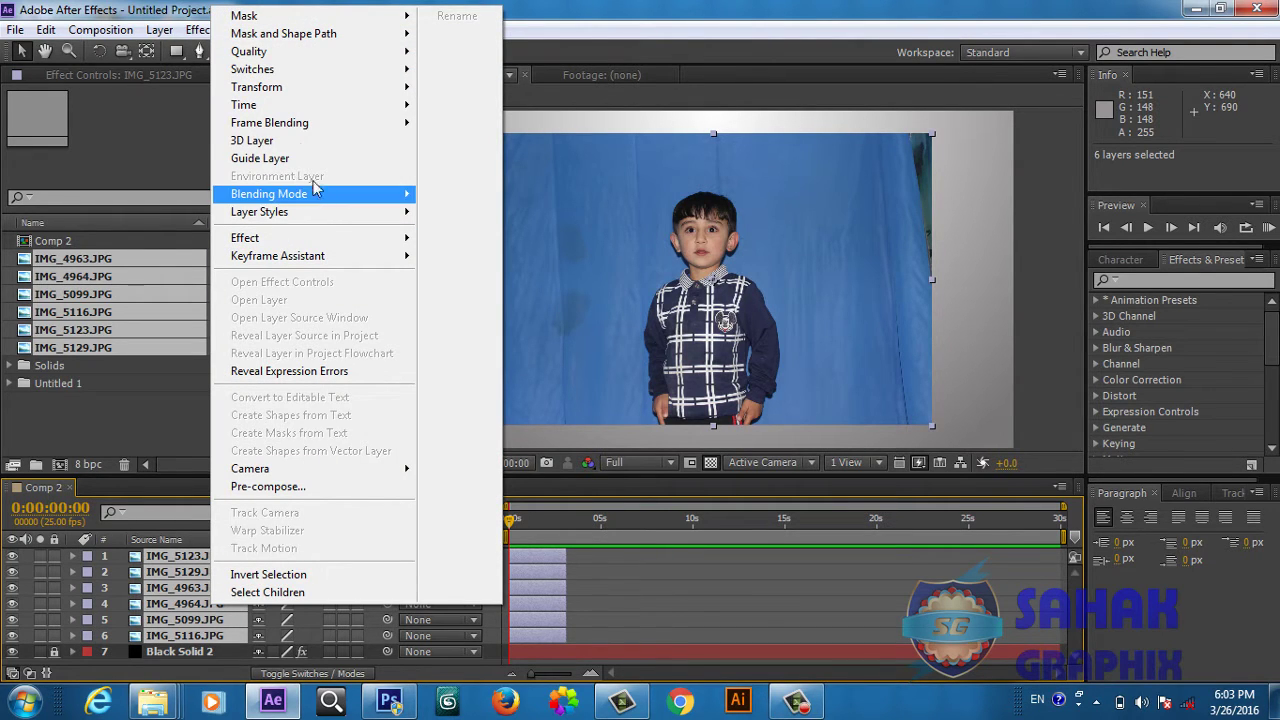
mouse_move(300, 258)
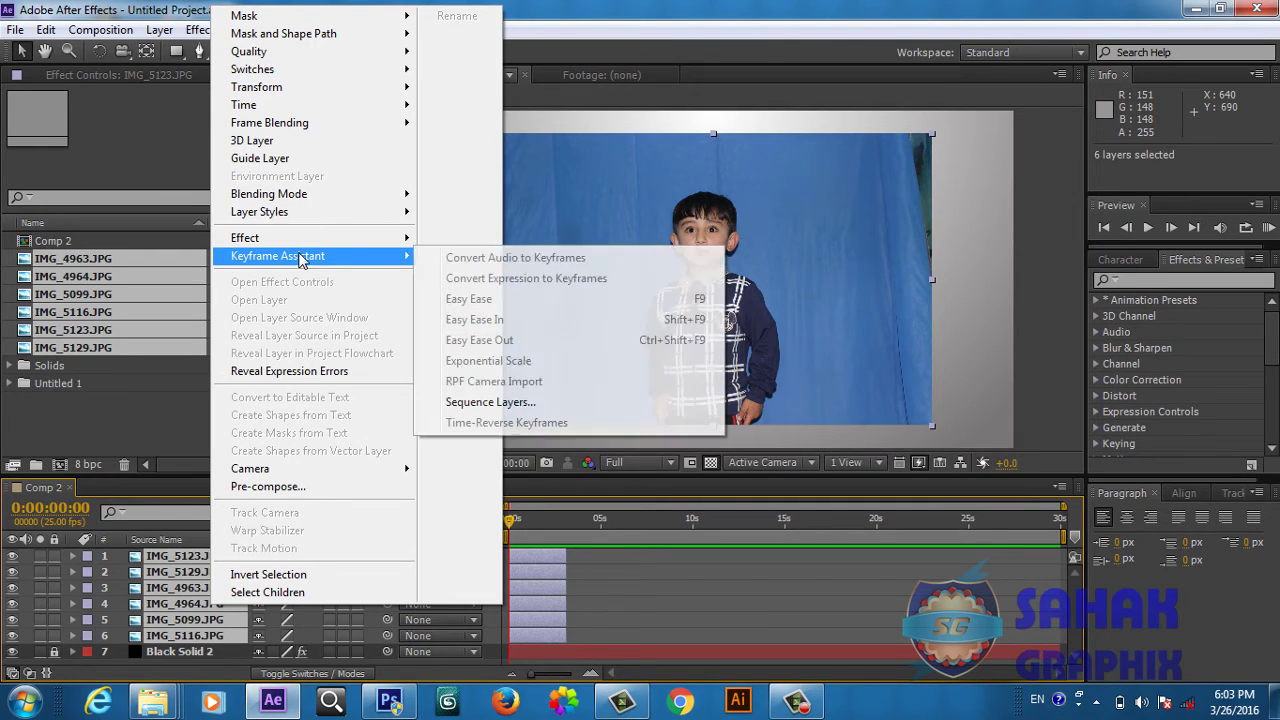
click(490, 402)
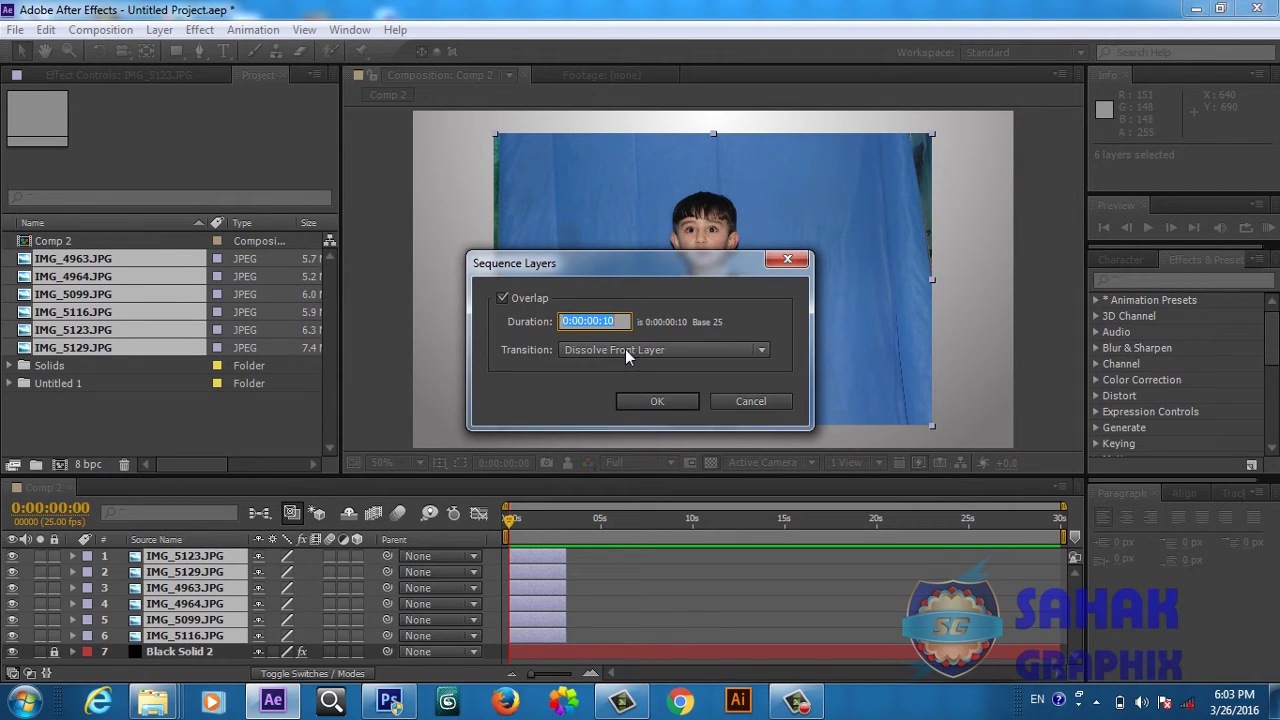
click(502, 299)
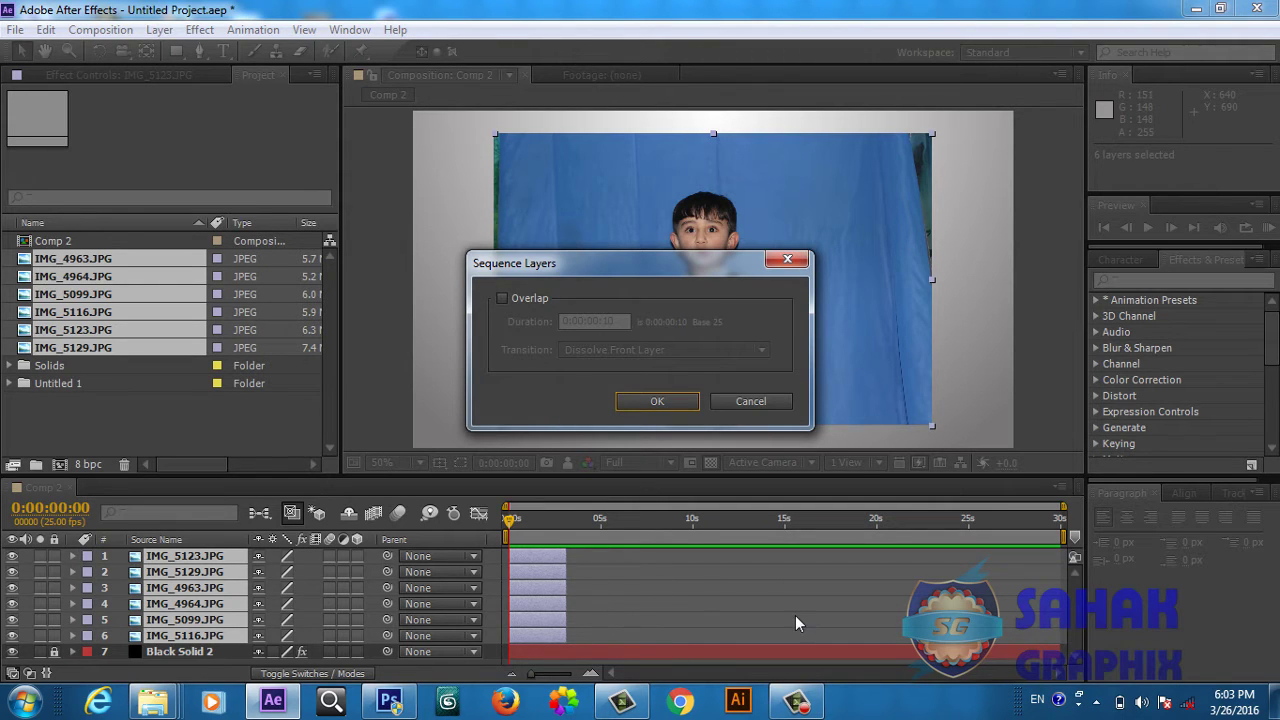
click(663, 403)
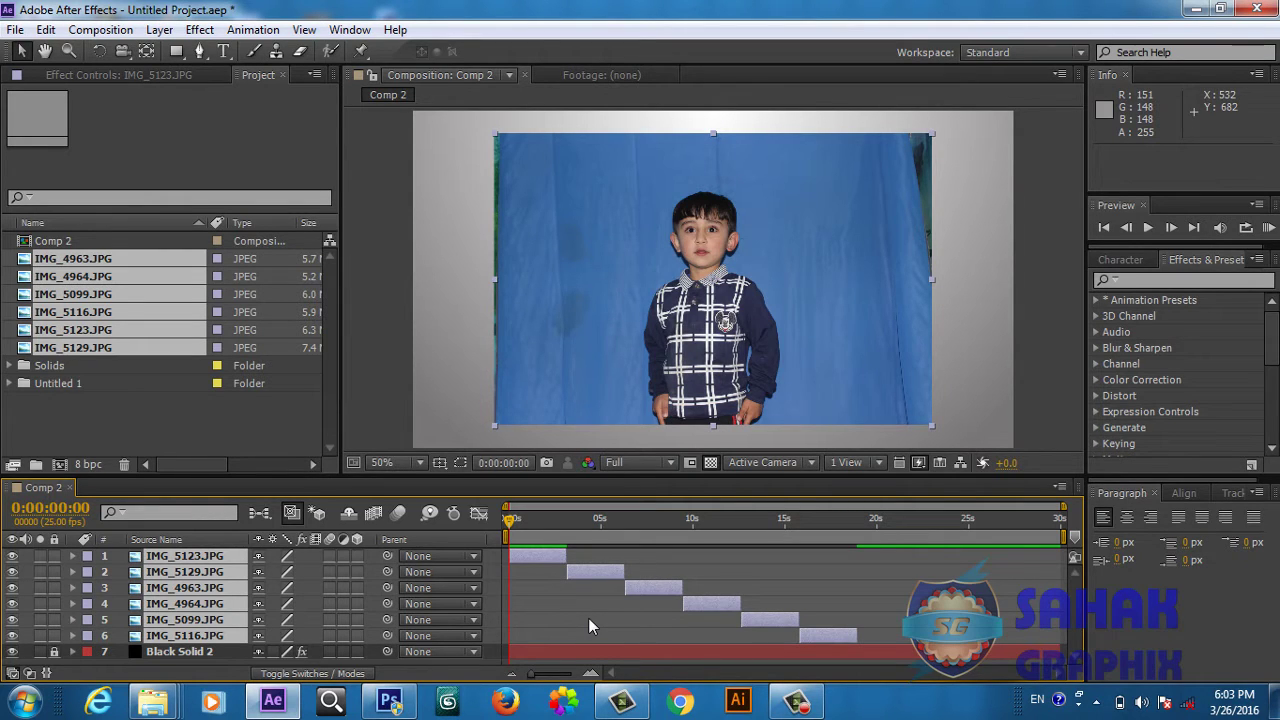
- Jump to 0:00:18:23, then RAM-preview the slideshow and stop playback
key(slash)
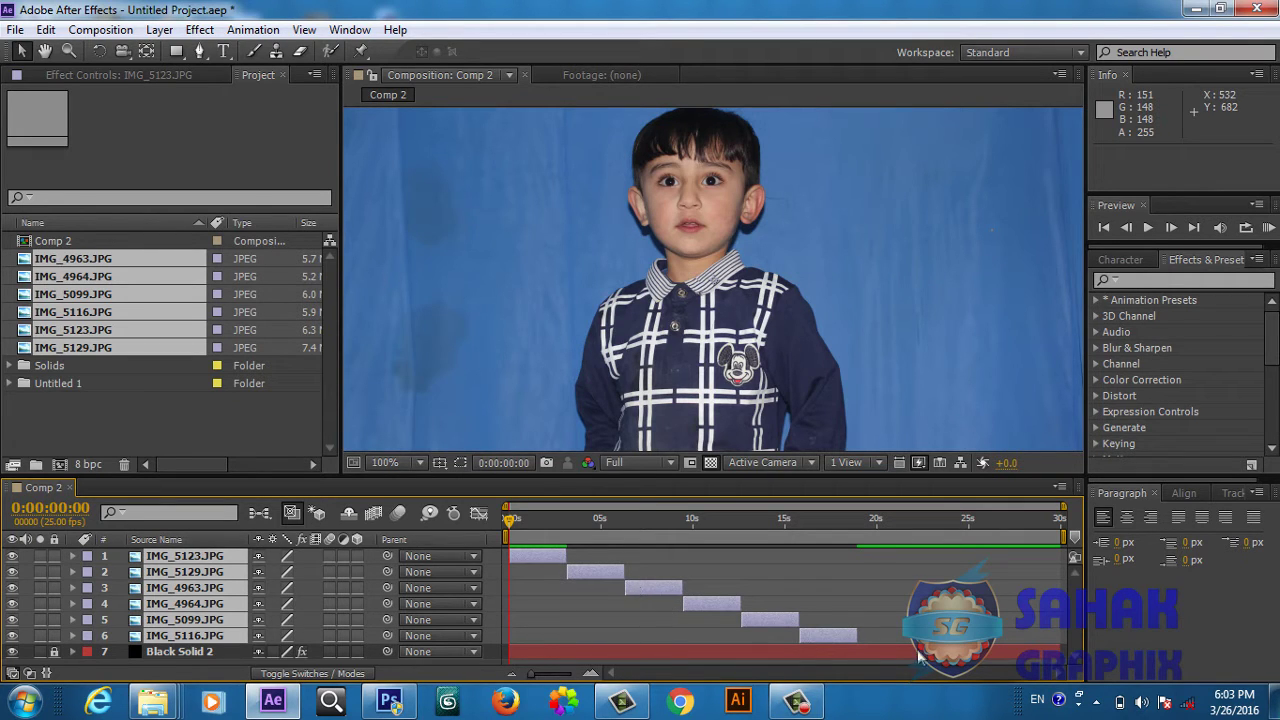
click(857, 528)
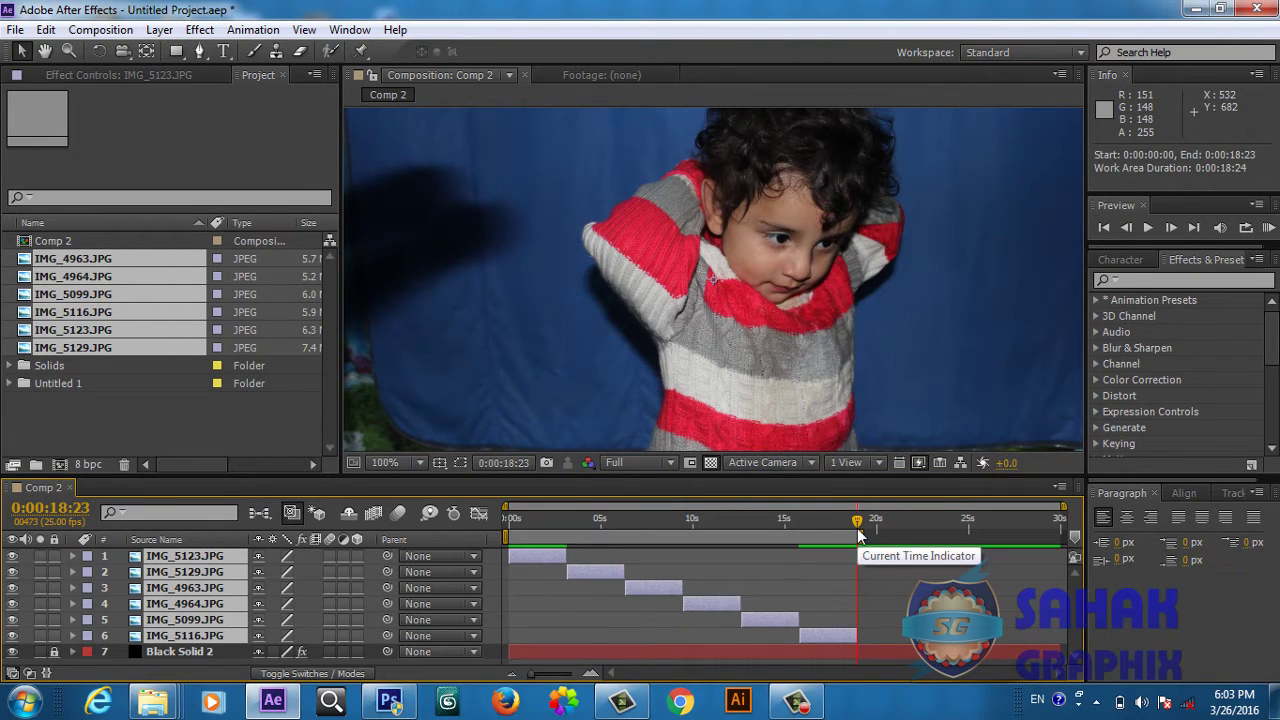
key(comma)
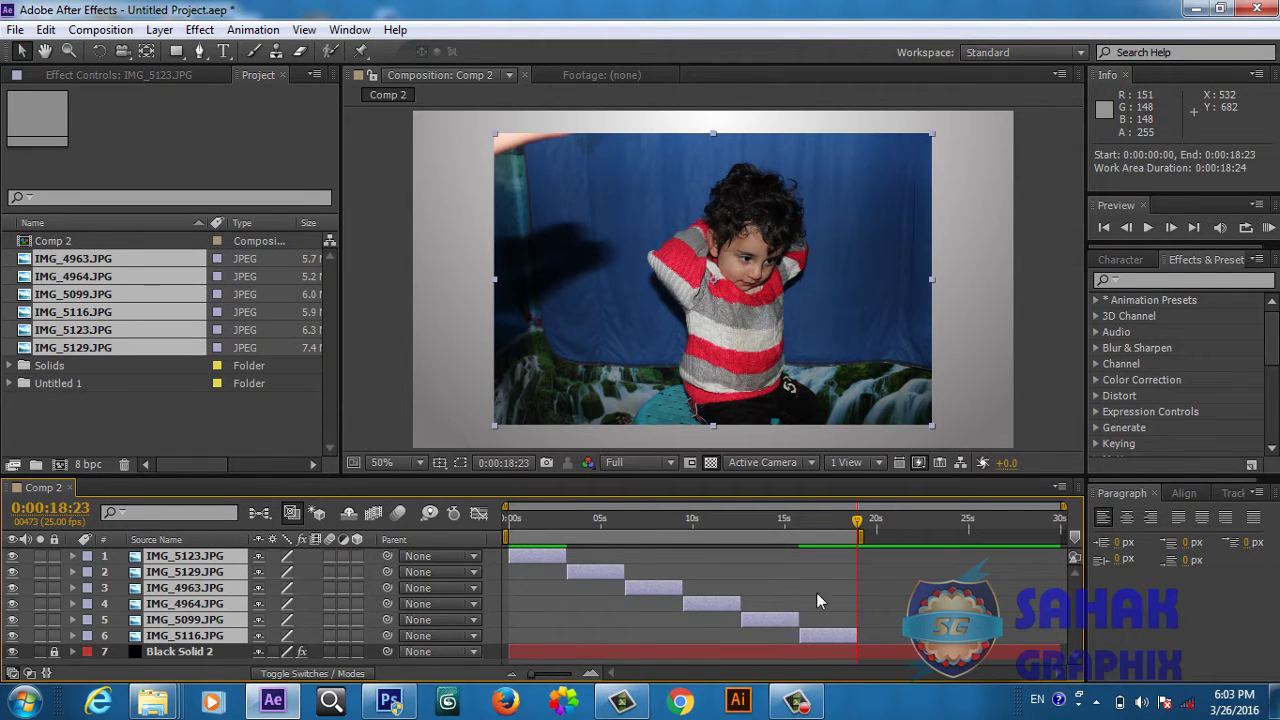
click(1268, 229)
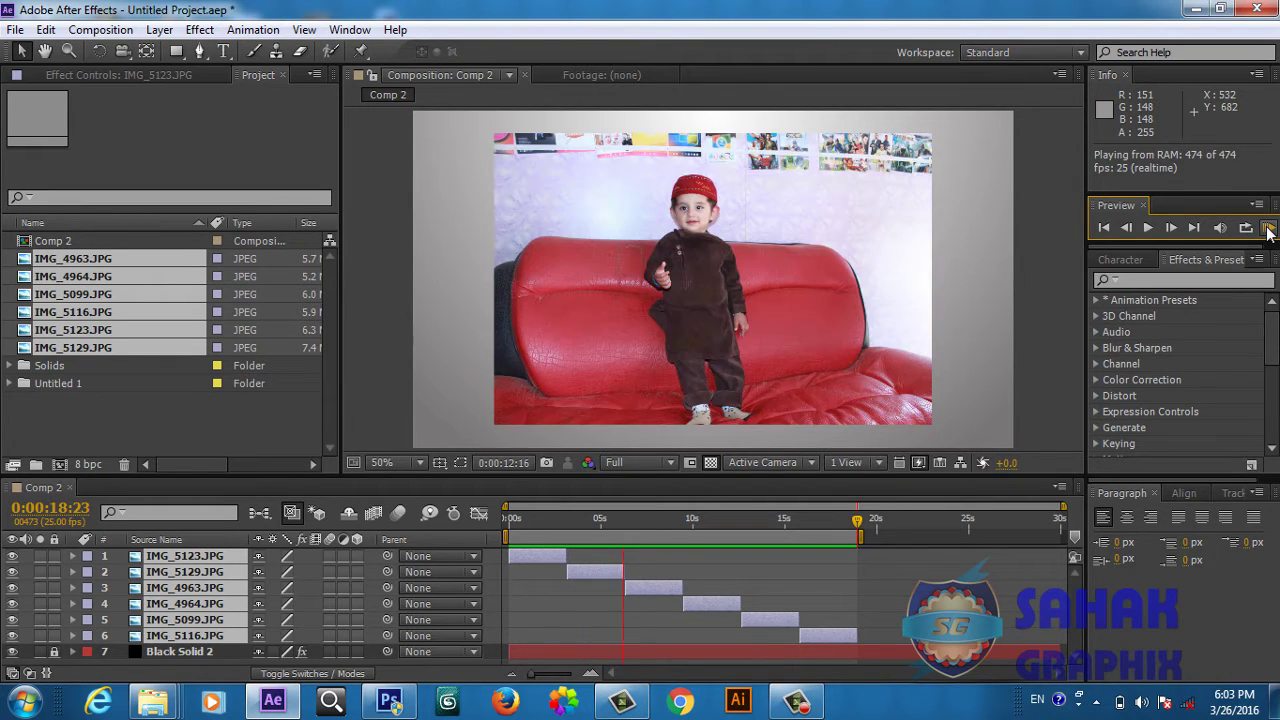
click(1268, 230)
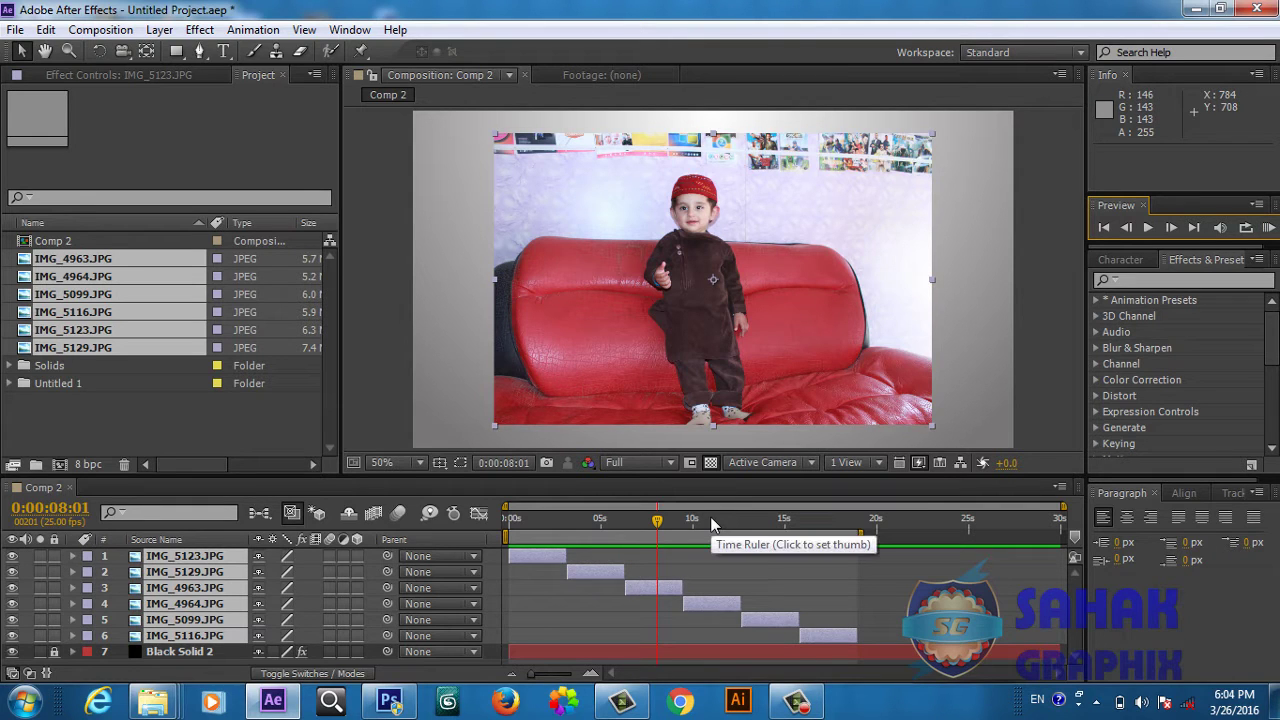
key(shift+End)
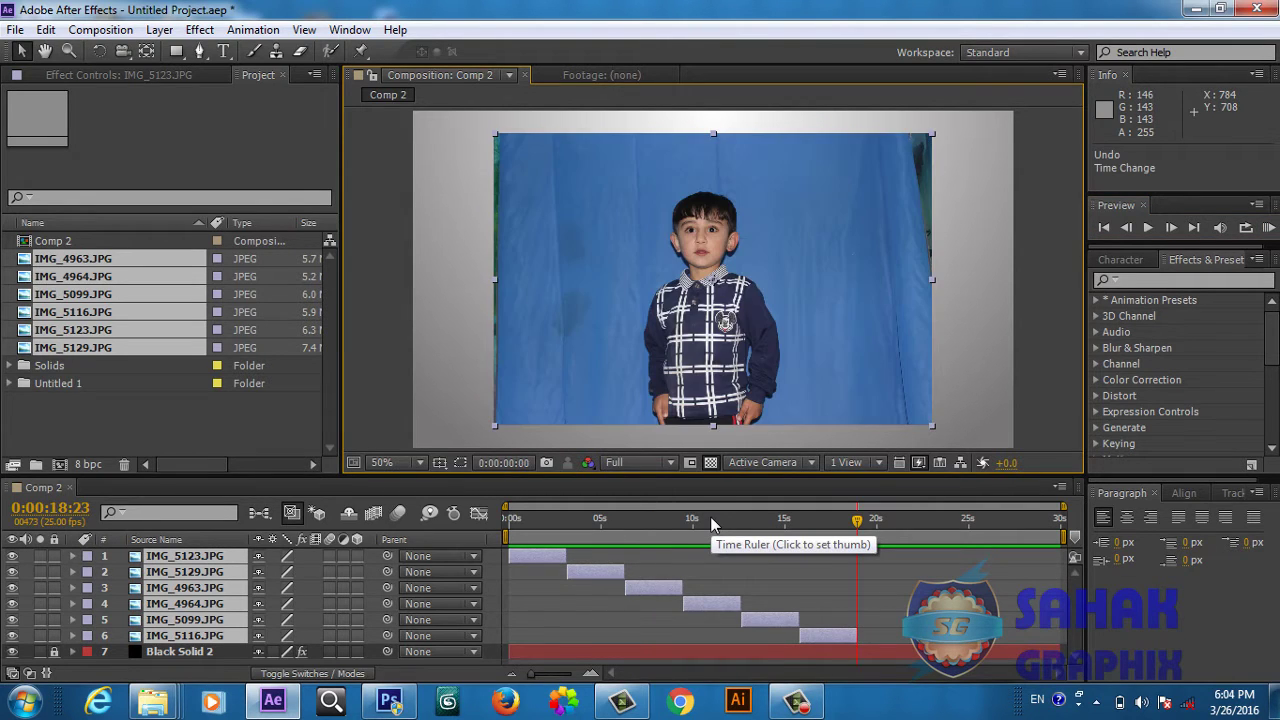
- Re-sequence the six layers with a 0:00:00:10 overlap and Dissolve Front Layer transition
key(ctrl+z)
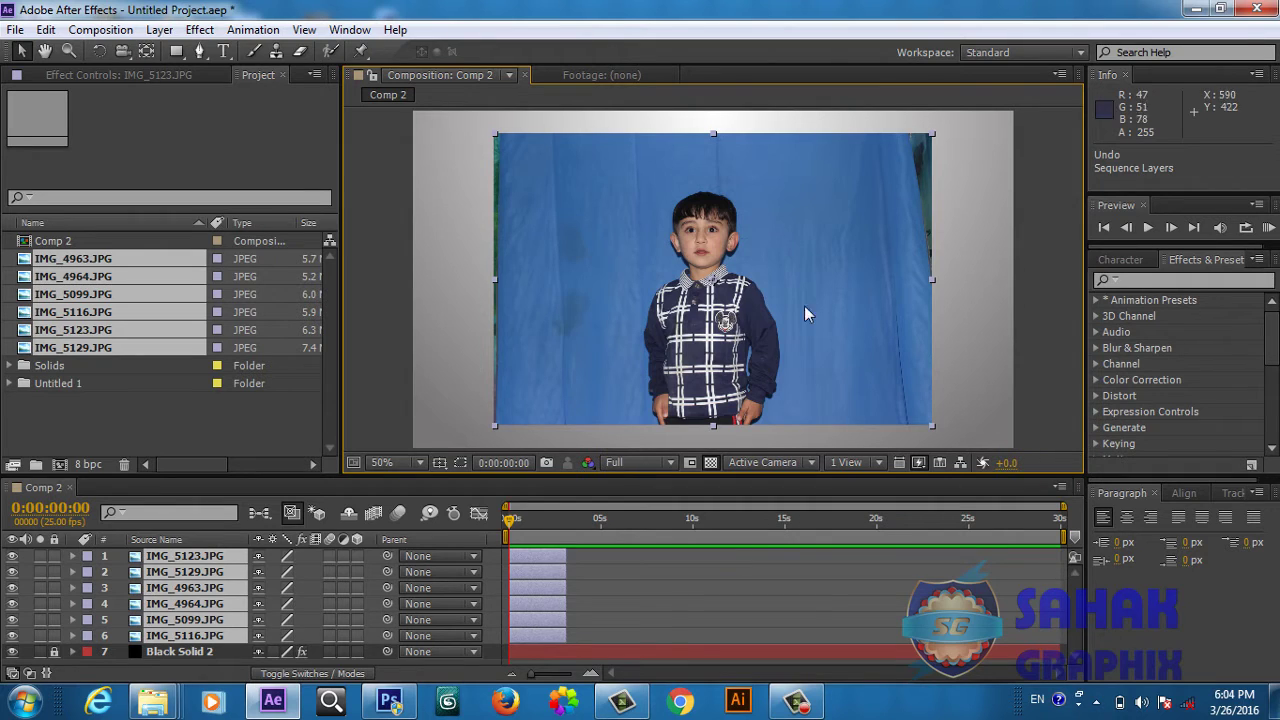
right_click(233, 554)
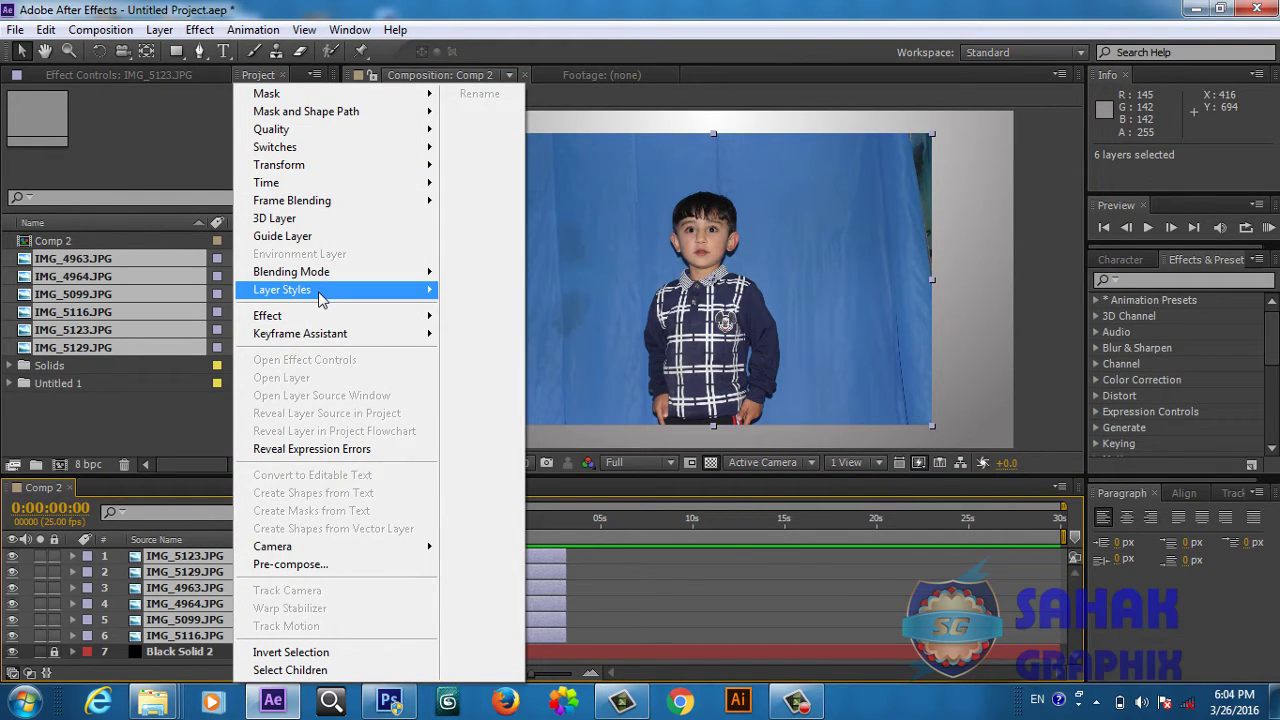
mouse_move(335, 335)
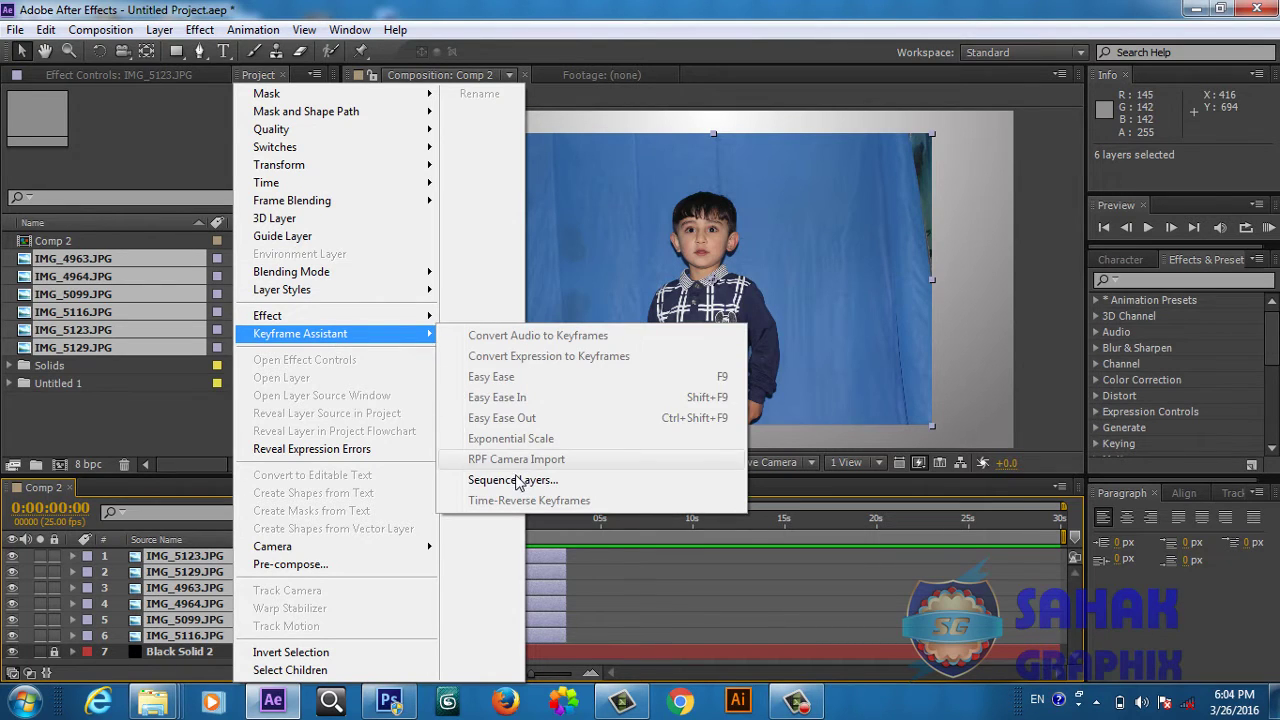
click(514, 480)
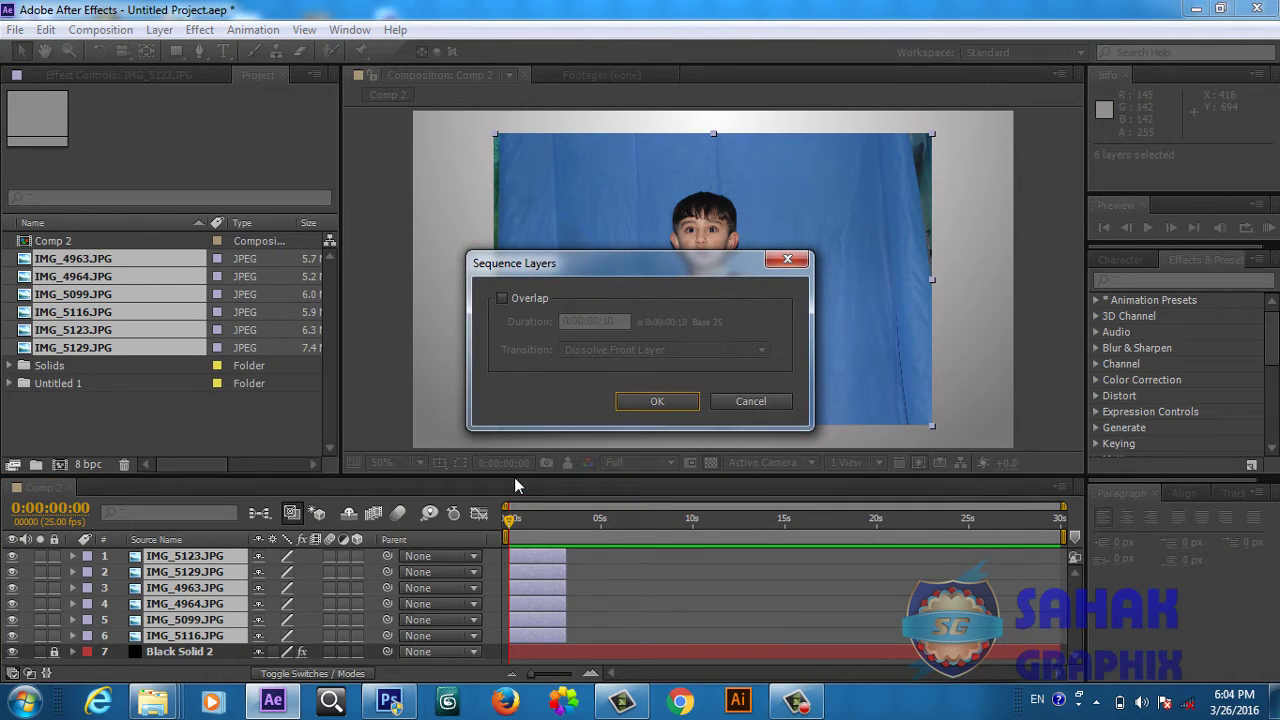
click(503, 298)
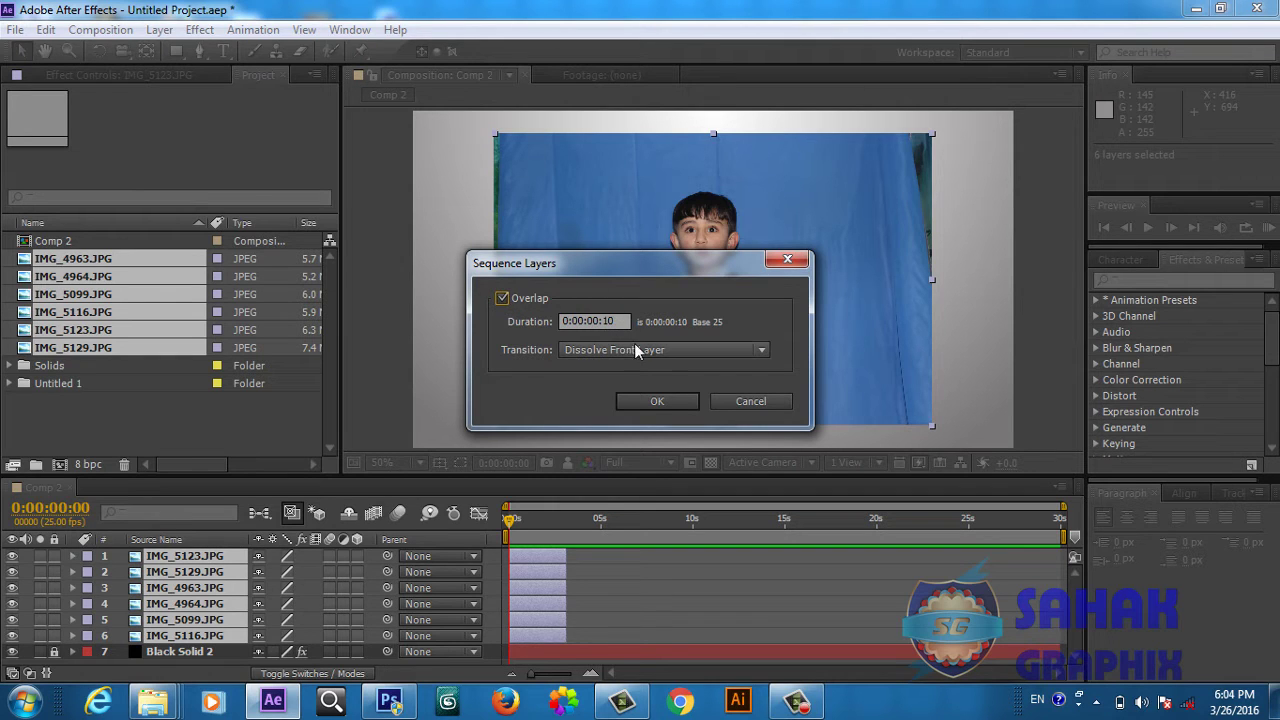
click(758, 350)
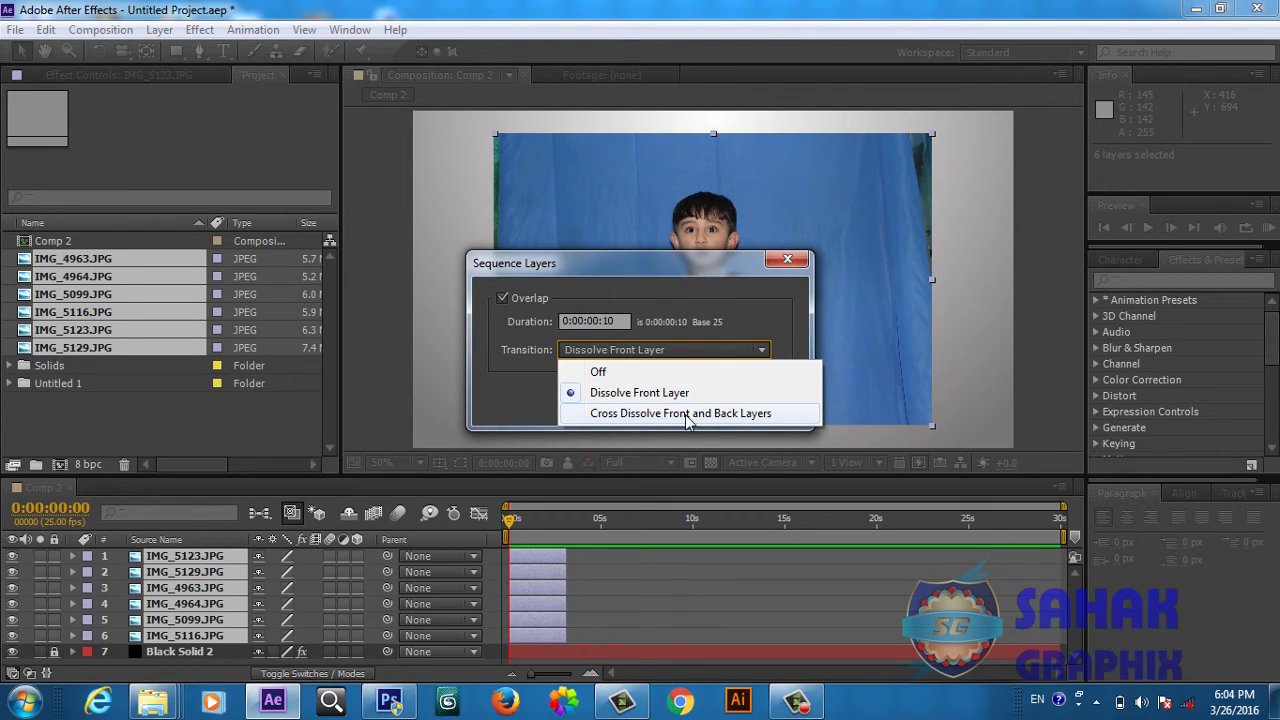
click(788, 343)
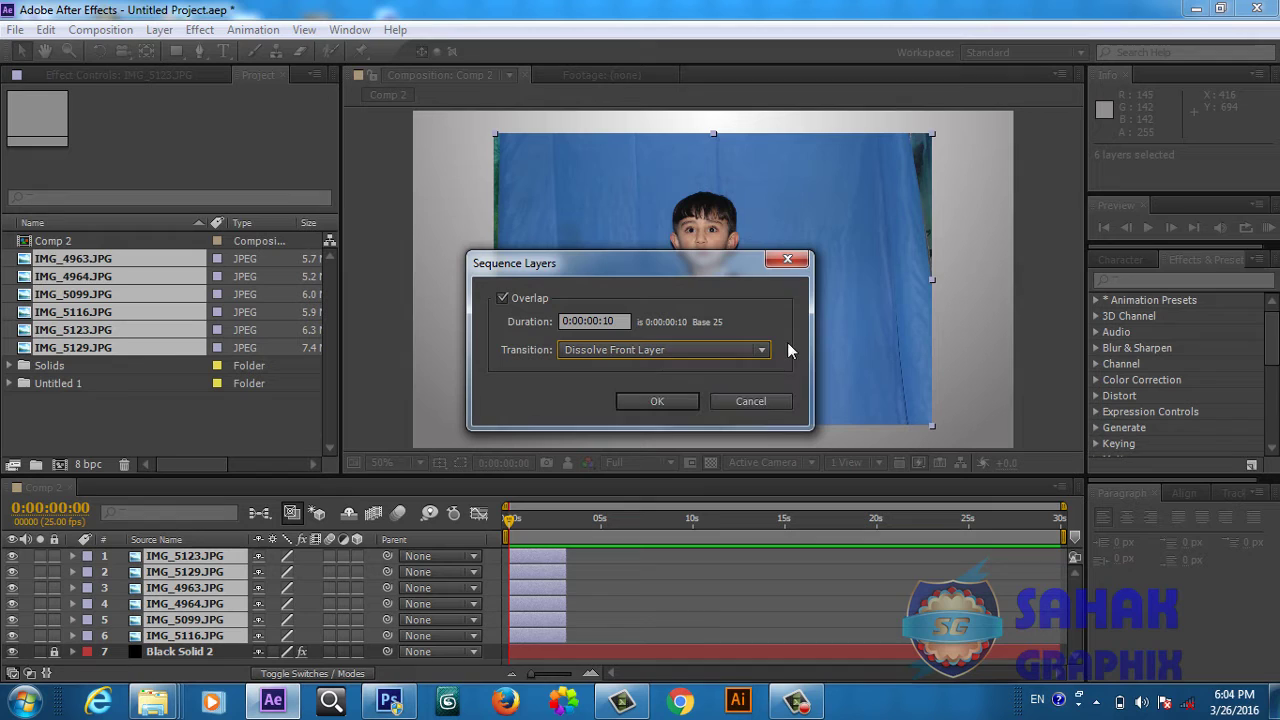
click(665, 399)
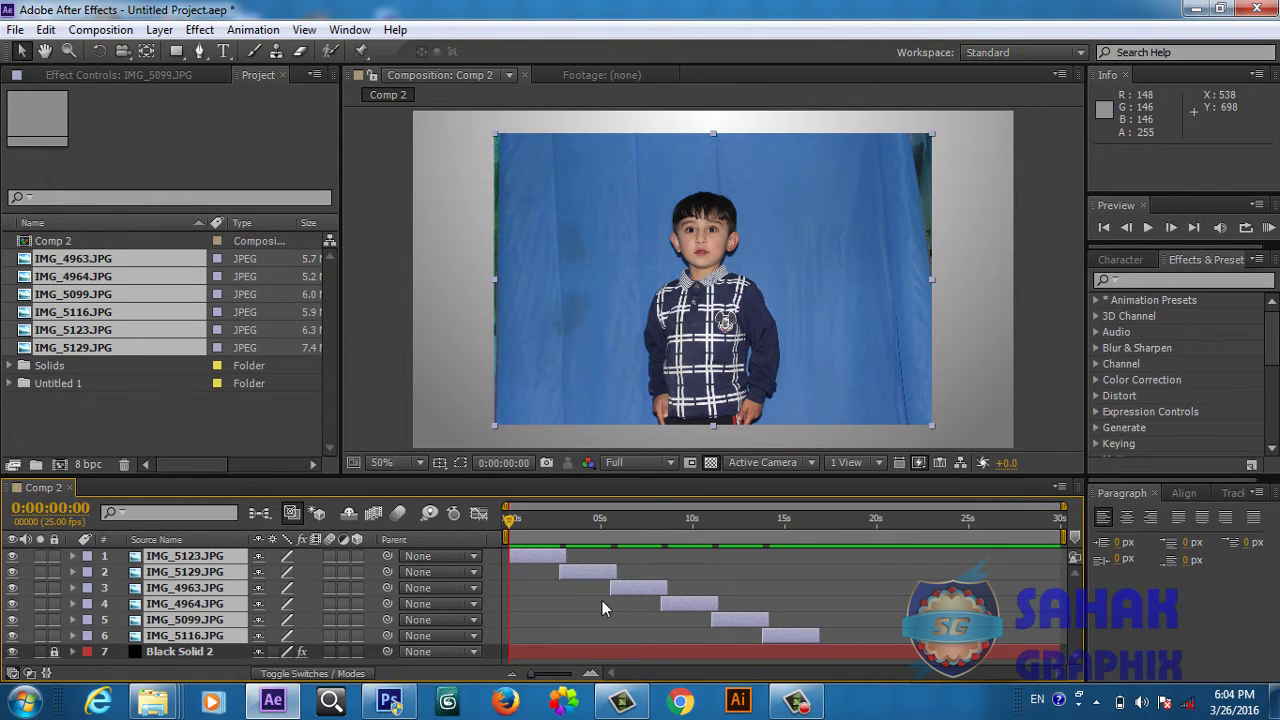
drag(531, 673, 567, 675)
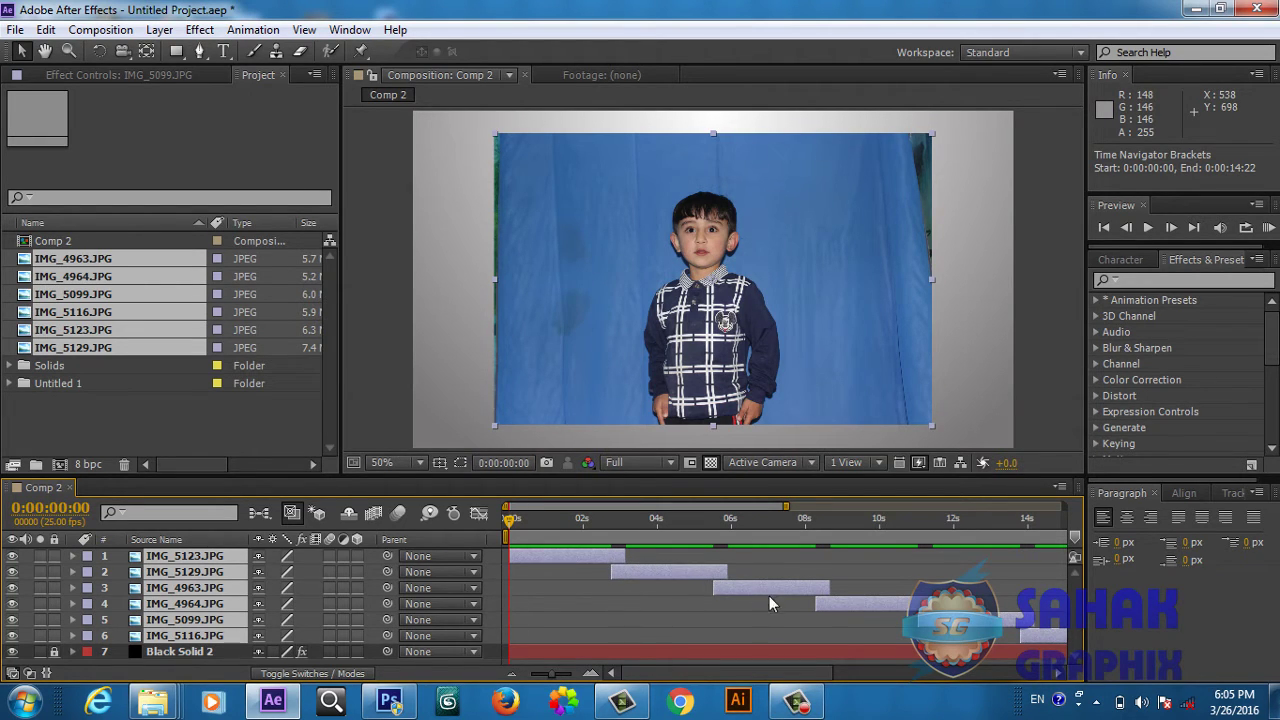
drag(509, 522, 614, 538)
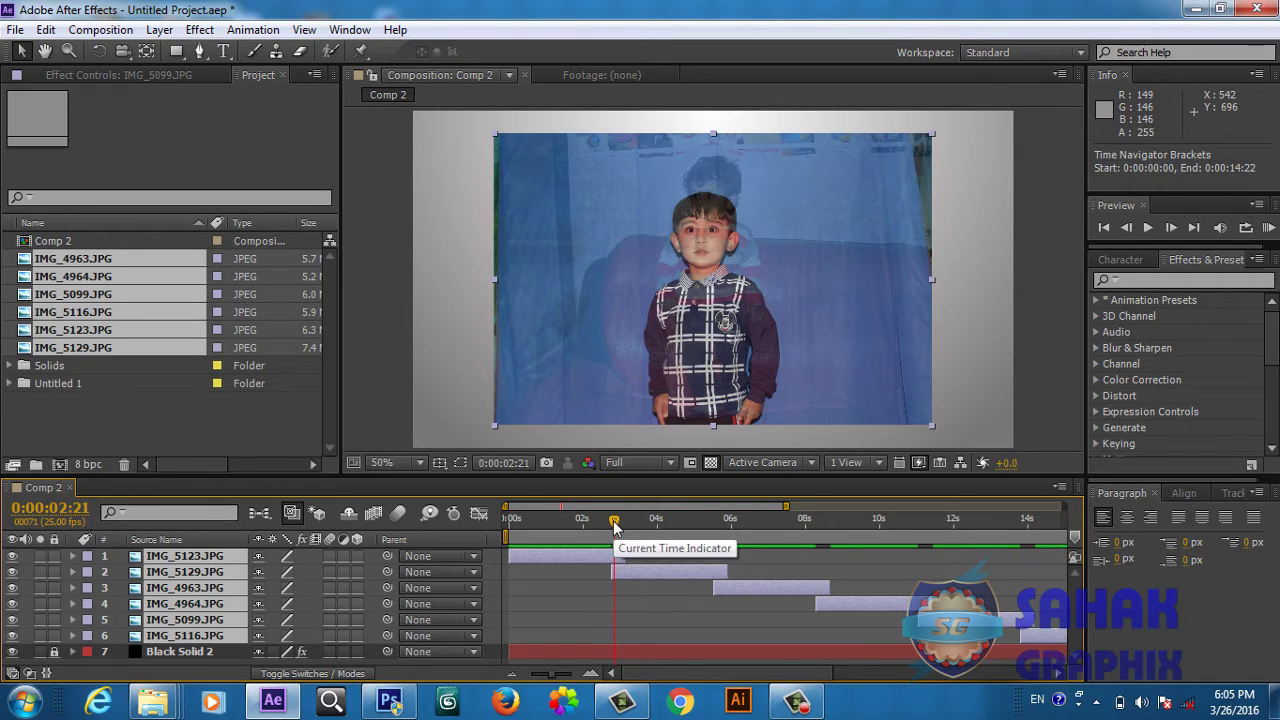
mouse_move(615, 527)
mouse_down()
mouse_move(629, 522)
mouse_move(479, 512)
mouse_up()
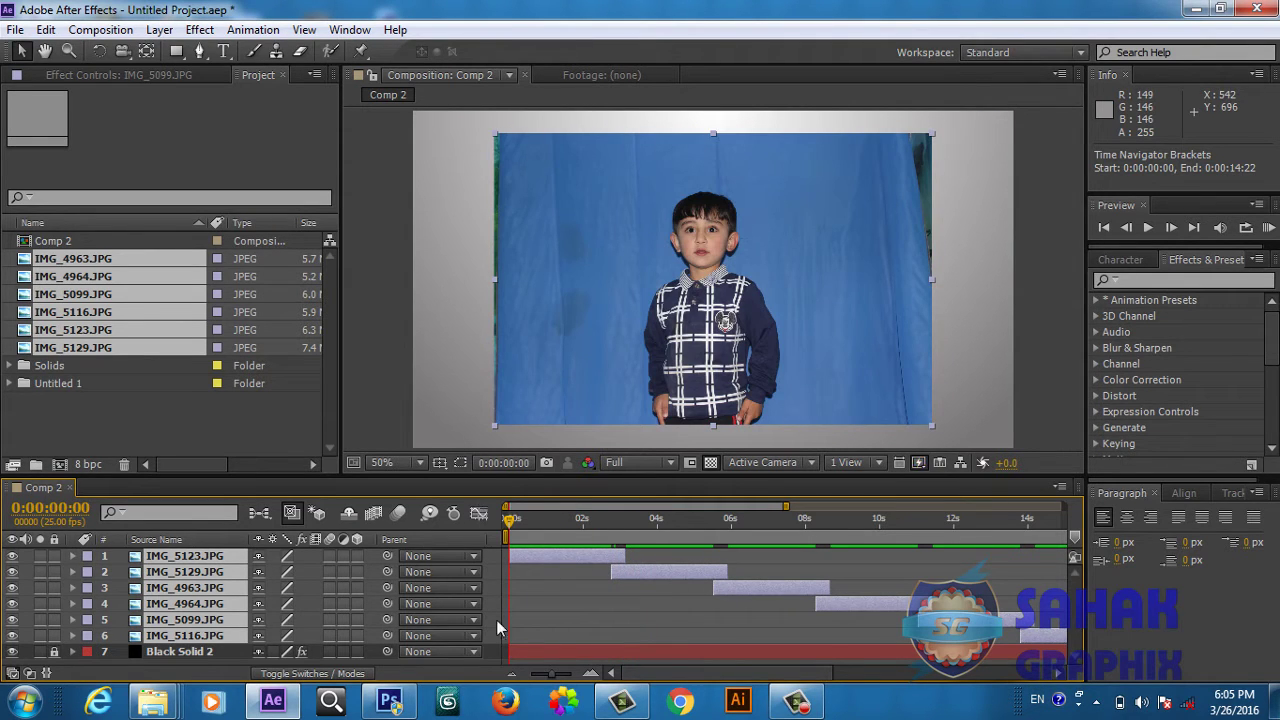
drag(553, 673, 535, 681)
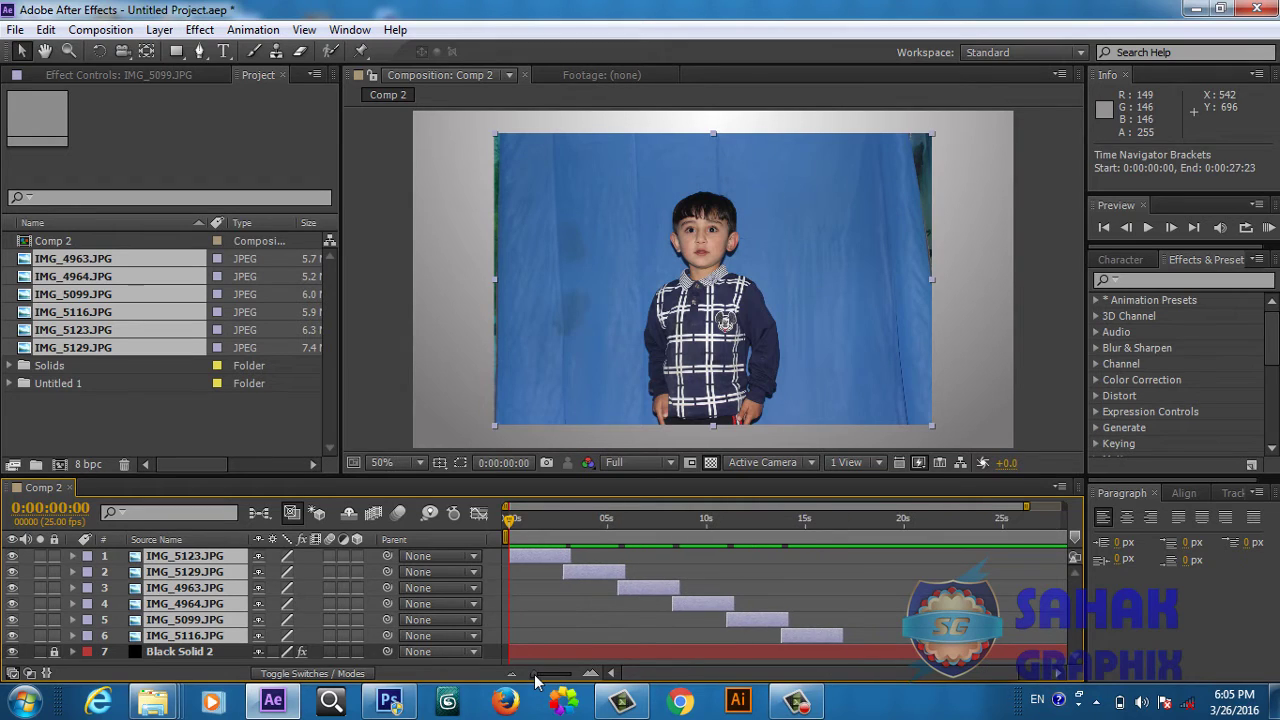
- Preview the dissolve slideshow, then undo Sequence Layers and select IMG_5123.JPG
key(space)
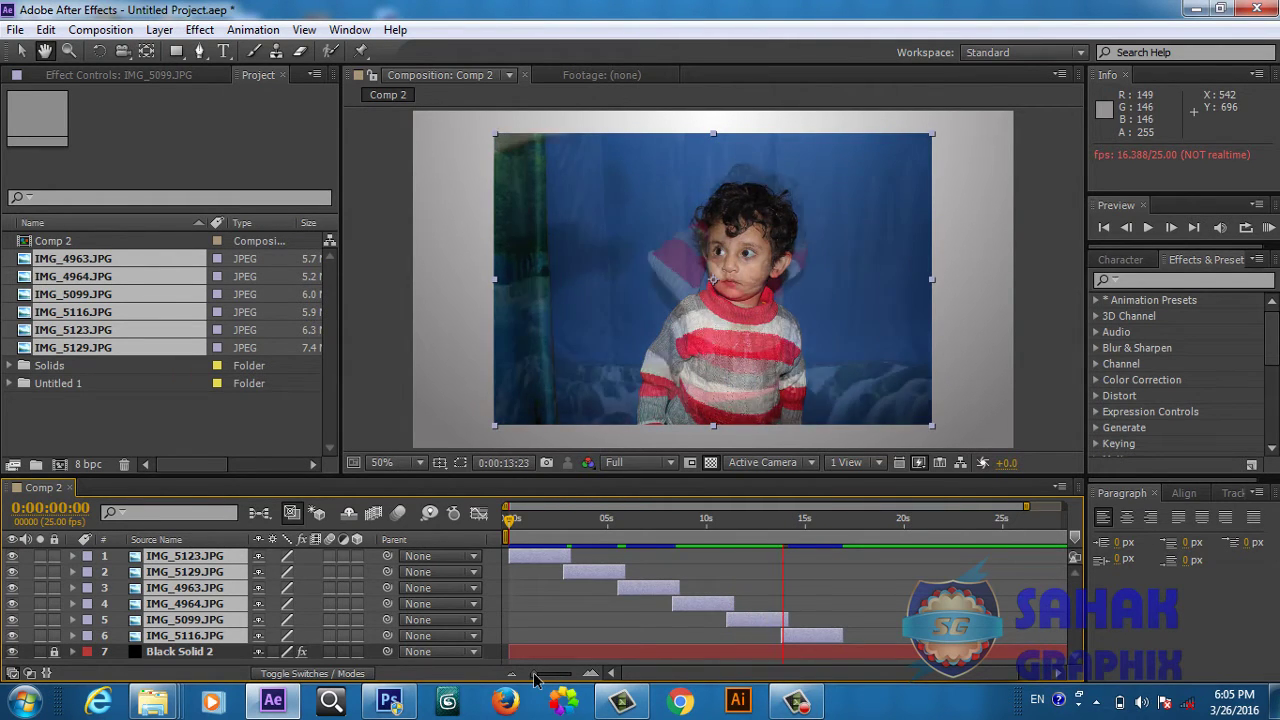
key(space)
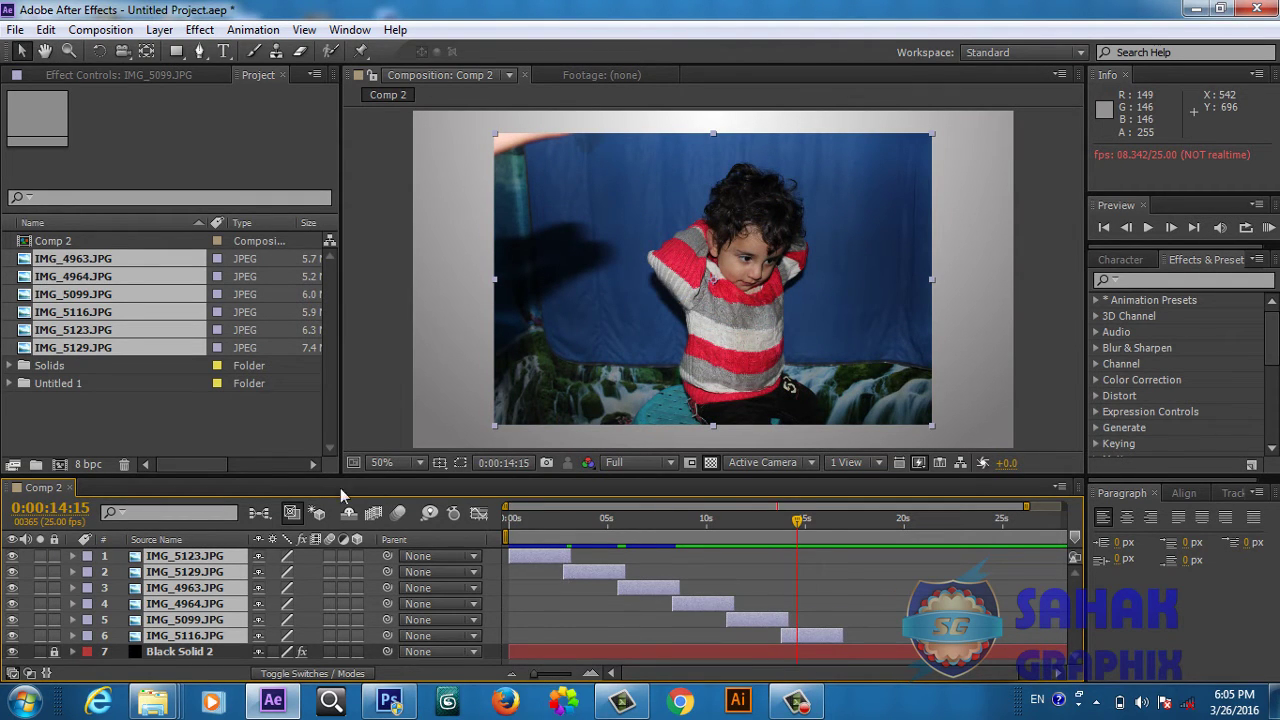
drag(379, 477, 372, 415)
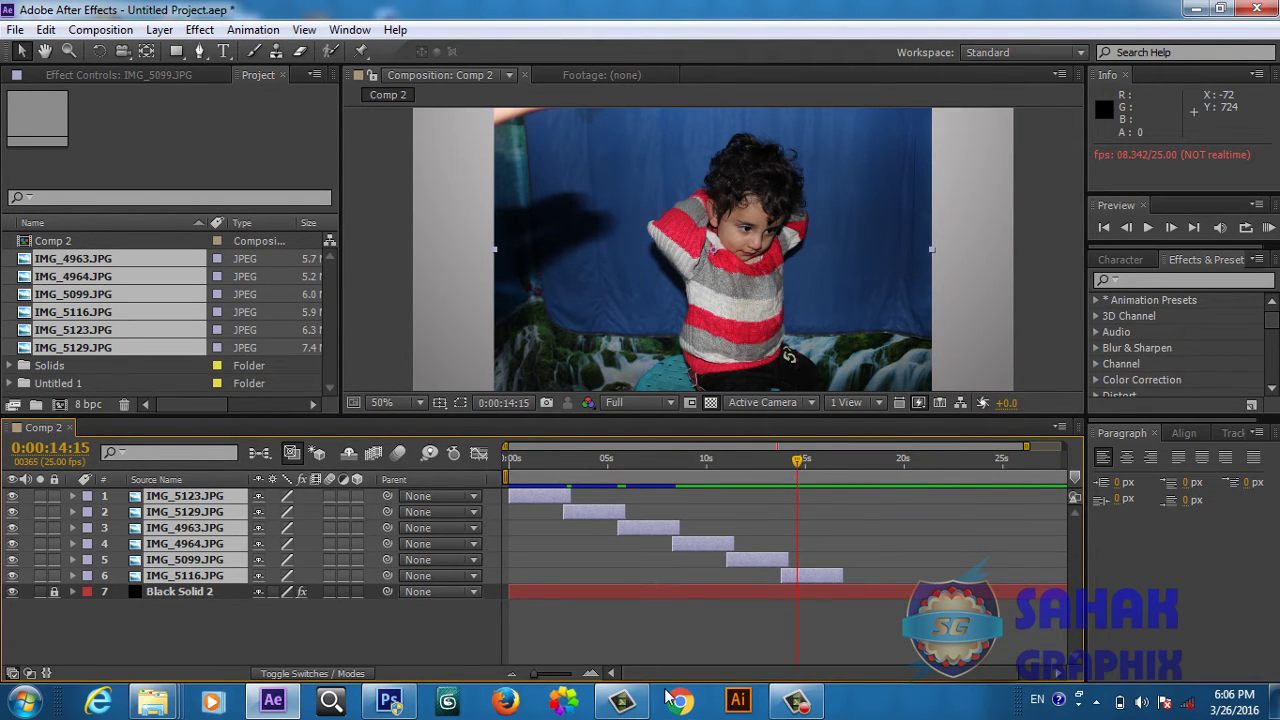
key(ctrl+z)
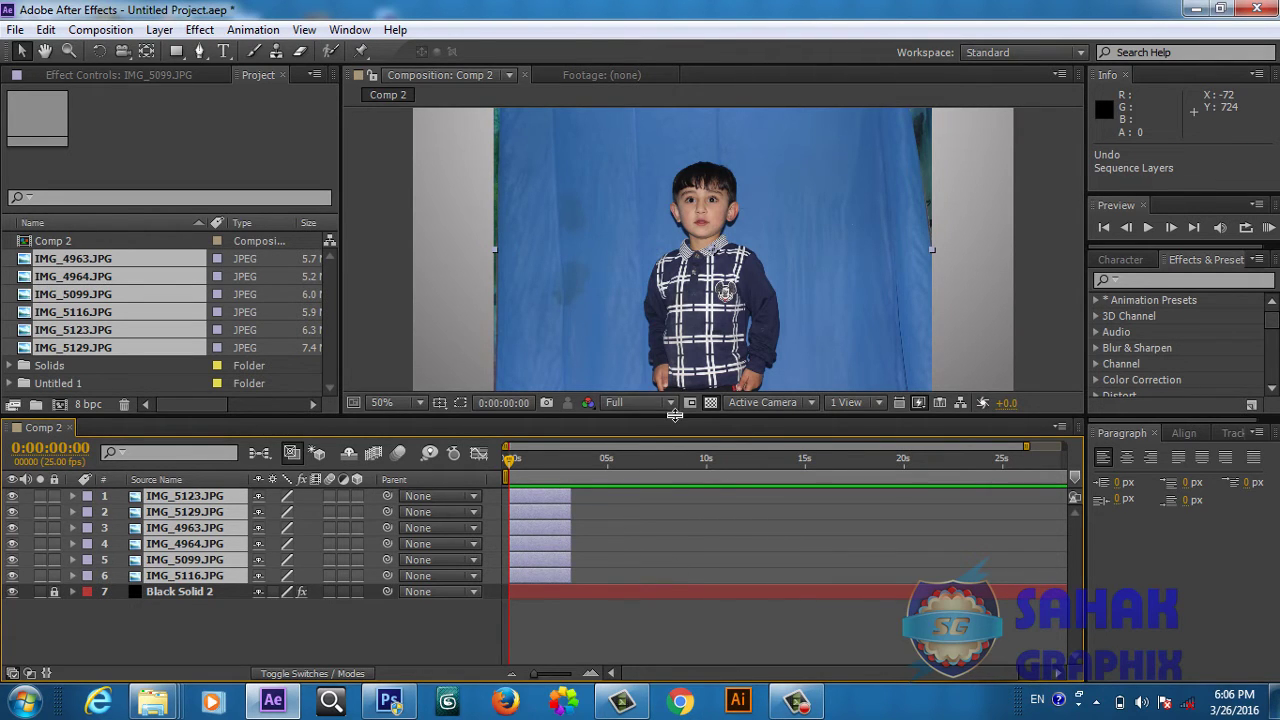
mouse_move(675, 416)
mouse_down()
mouse_move(689, 498)
mouse_move(689, 474)
mouse_up()
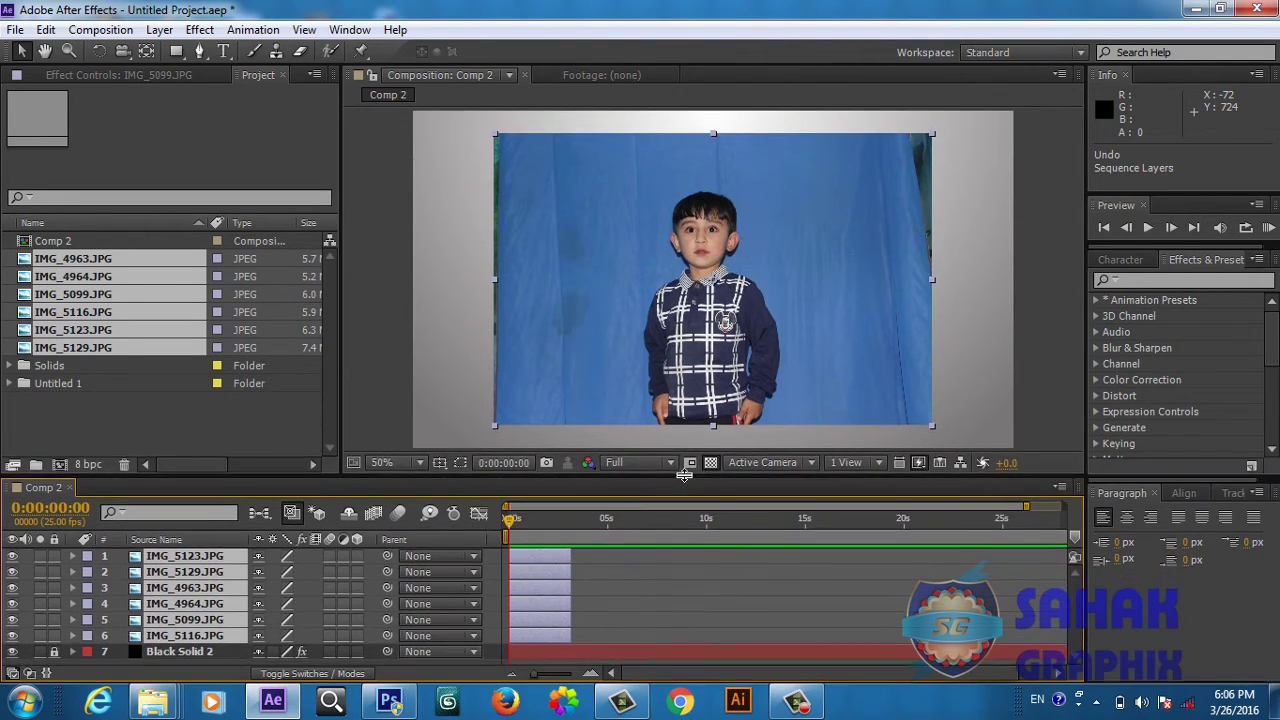
key(ctrl+a)
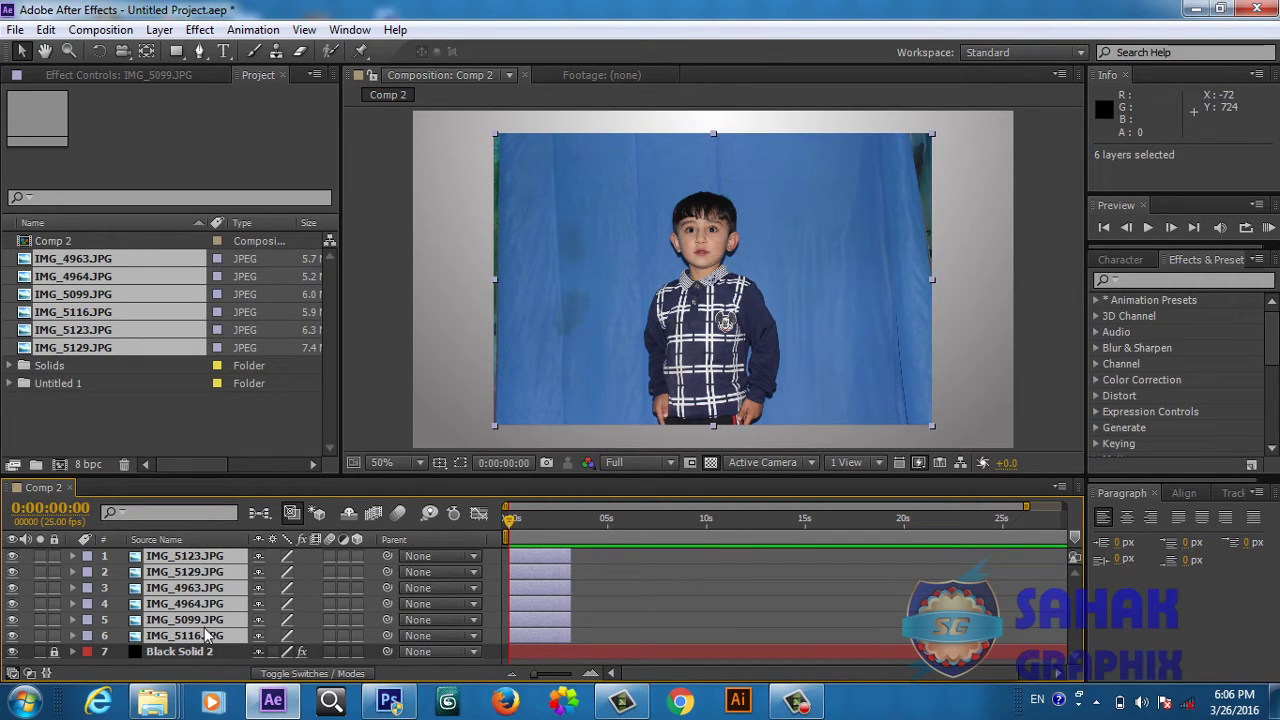
click(619, 594)
click(223, 554)
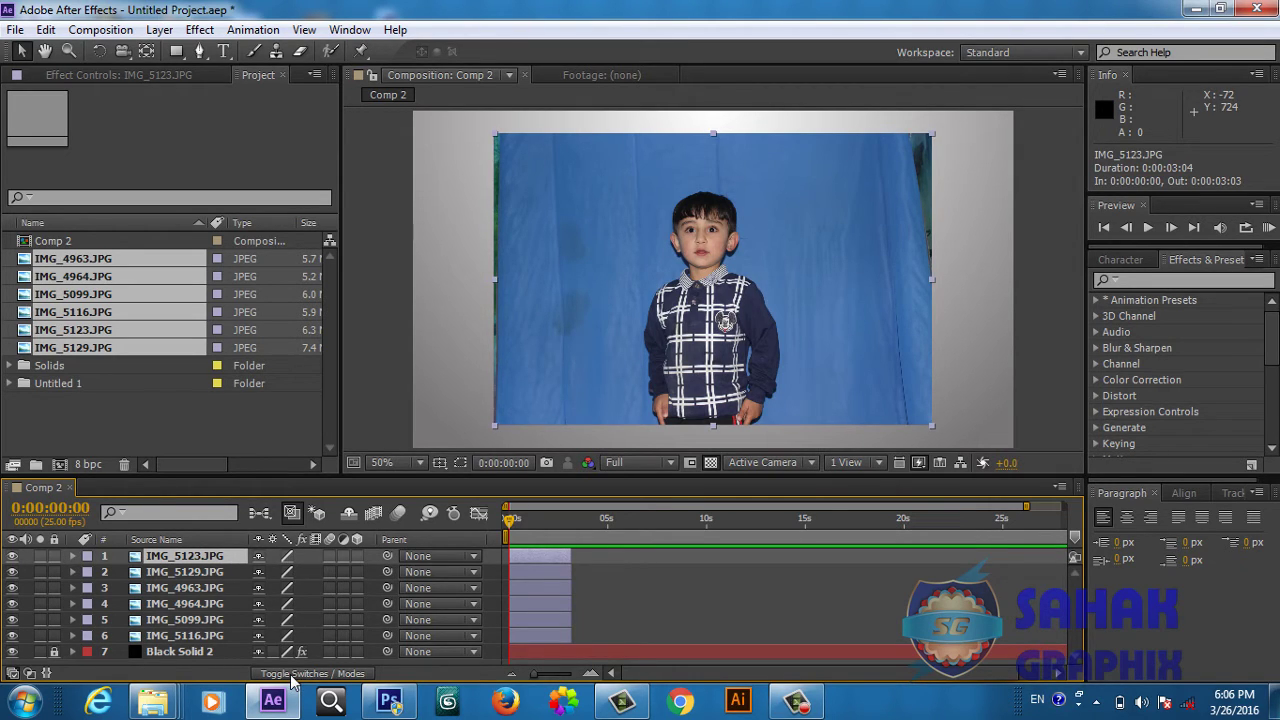
- Keyframe IMG_5123.JPG's Scale from 18% to 25% at about 3 seconds, and select both keyframes
key(s)
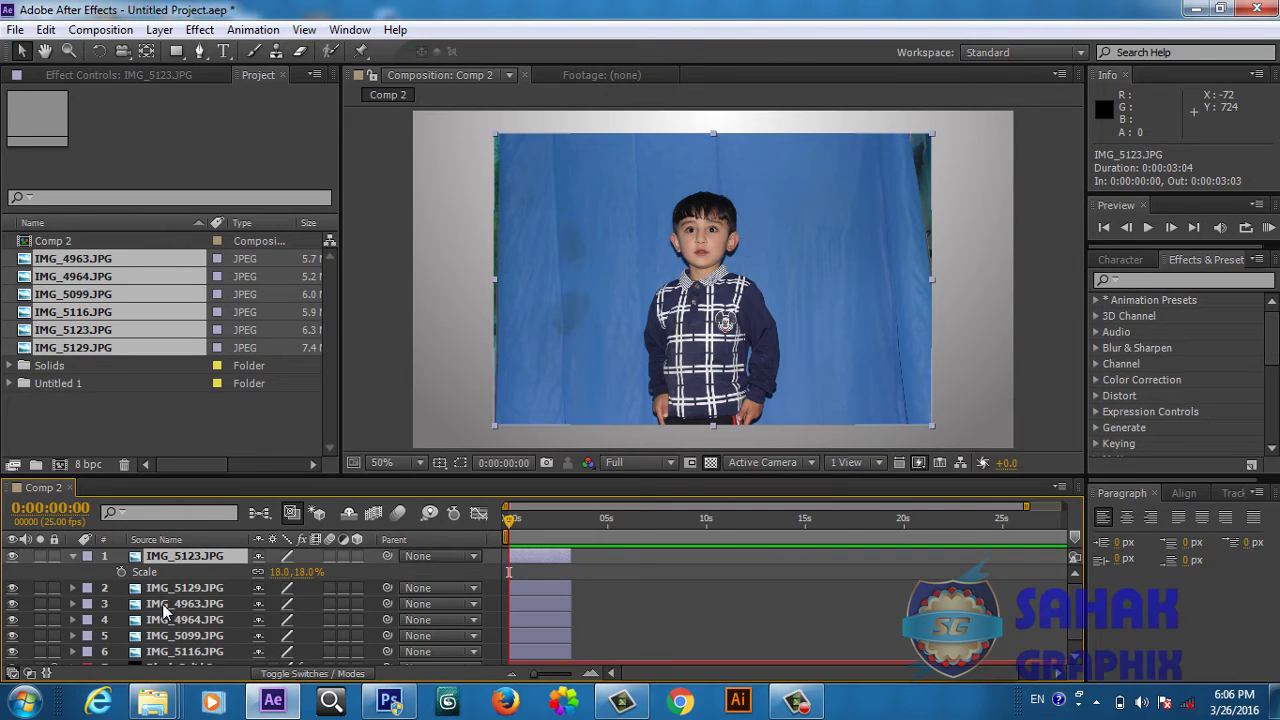
click(121, 574)
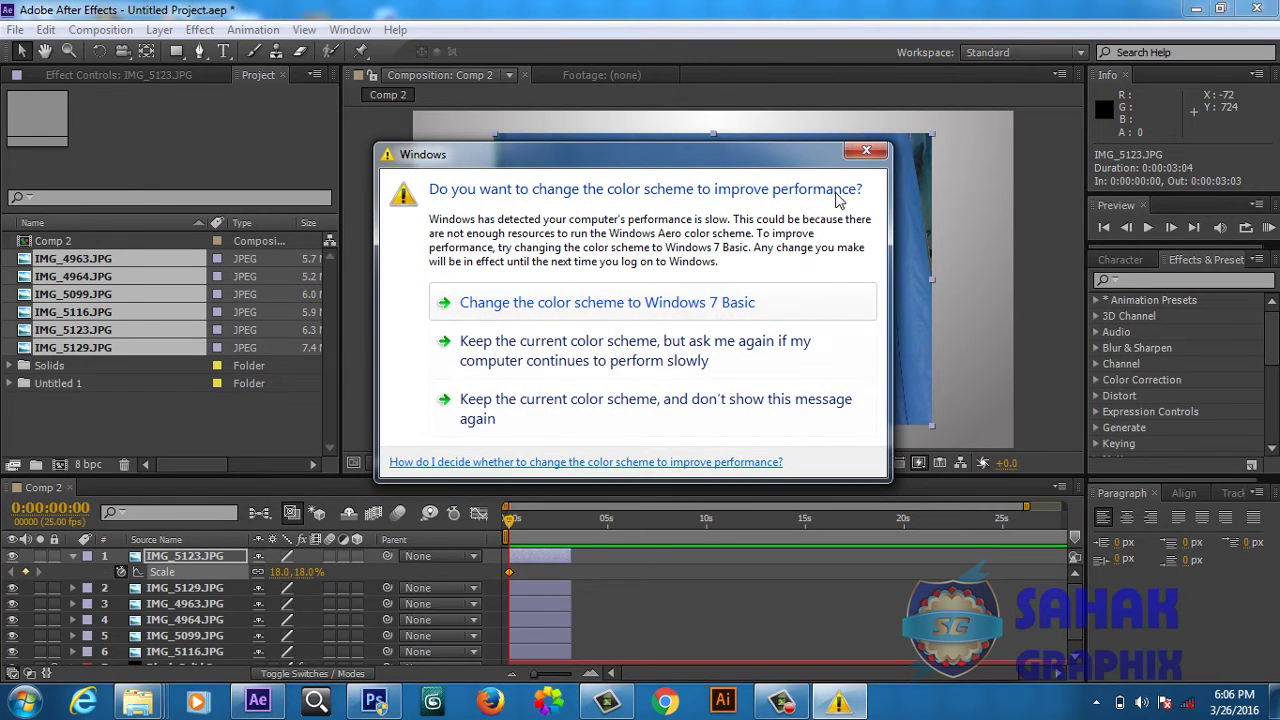
click(870, 152)
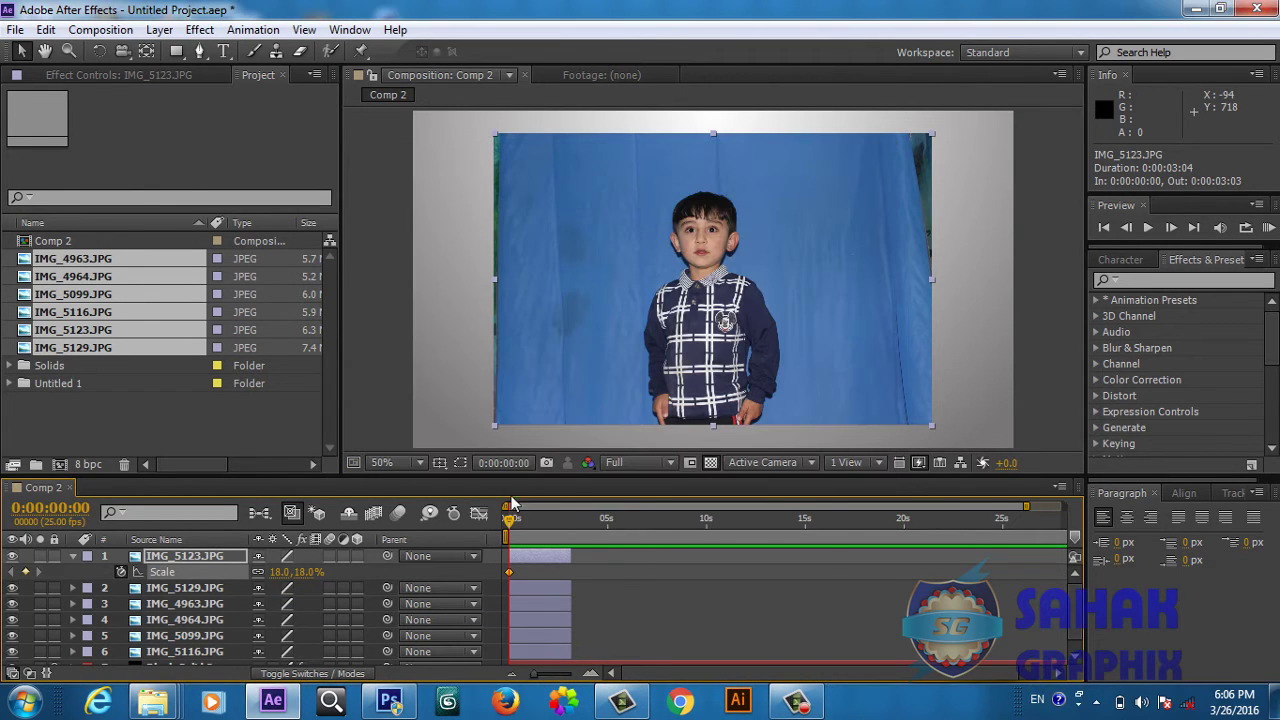
drag(512, 524, 572, 542)
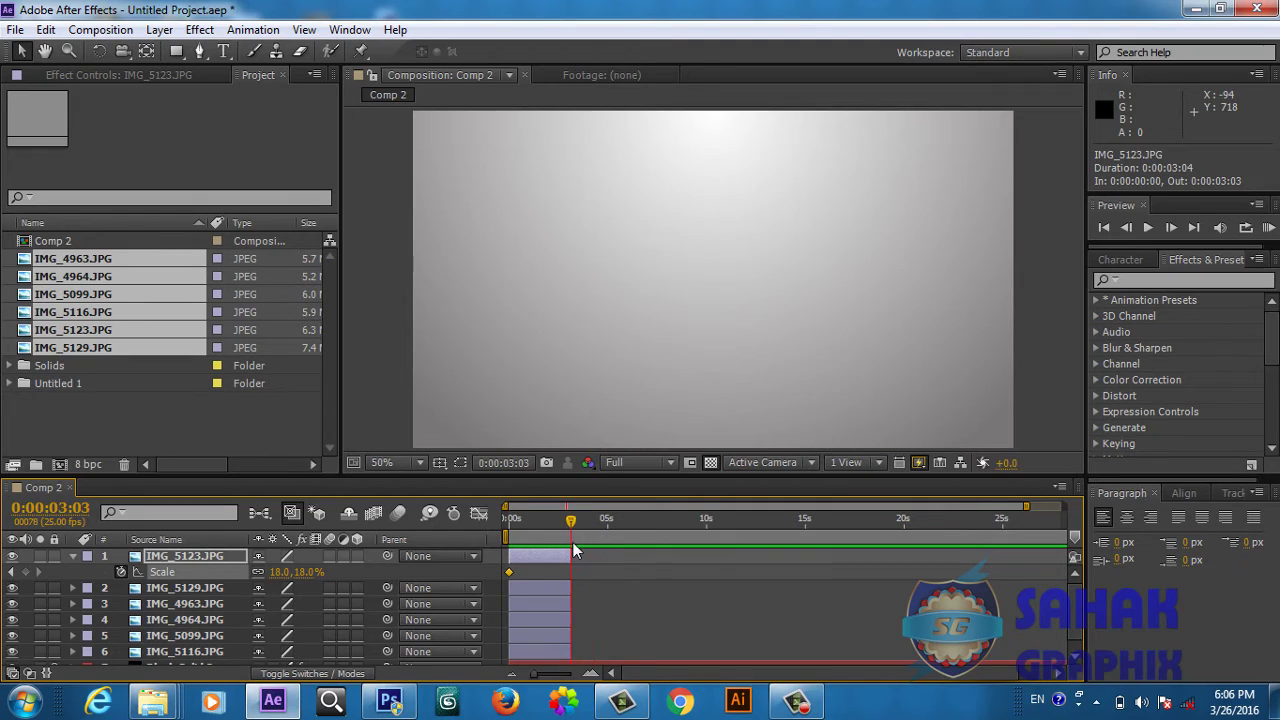
click(278, 573)
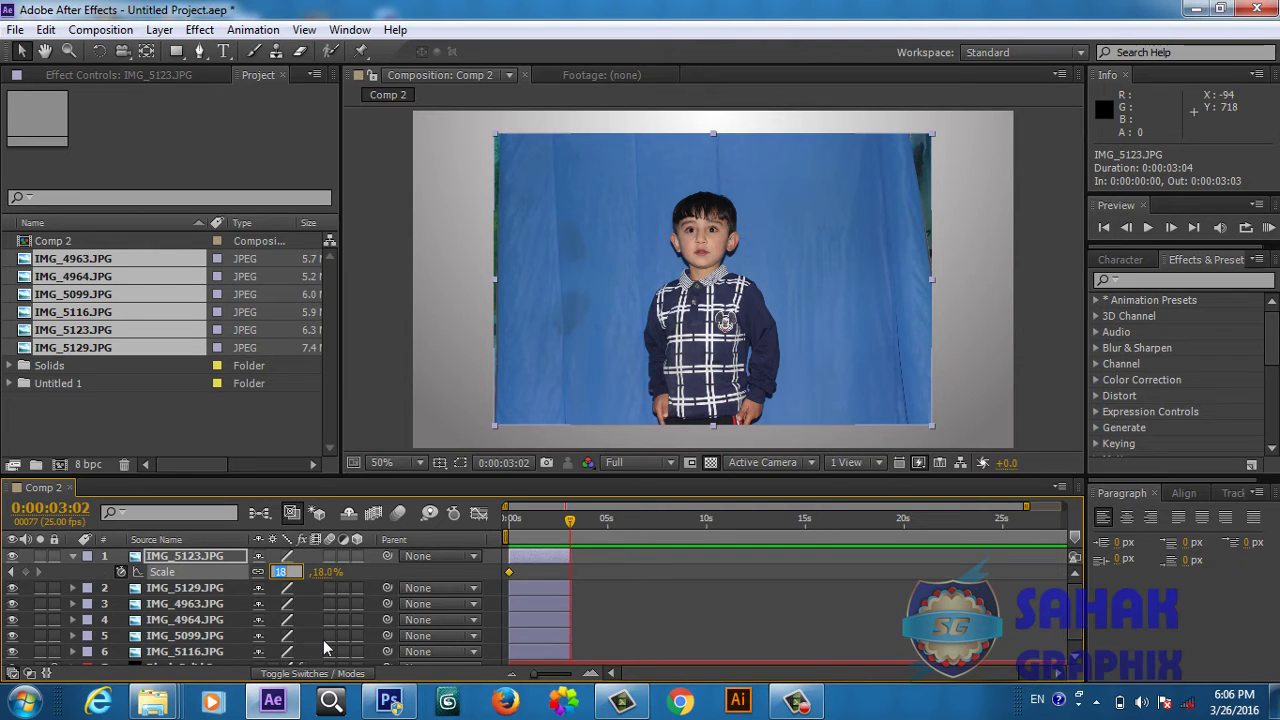
text(2)
text(5)
click(597, 607)
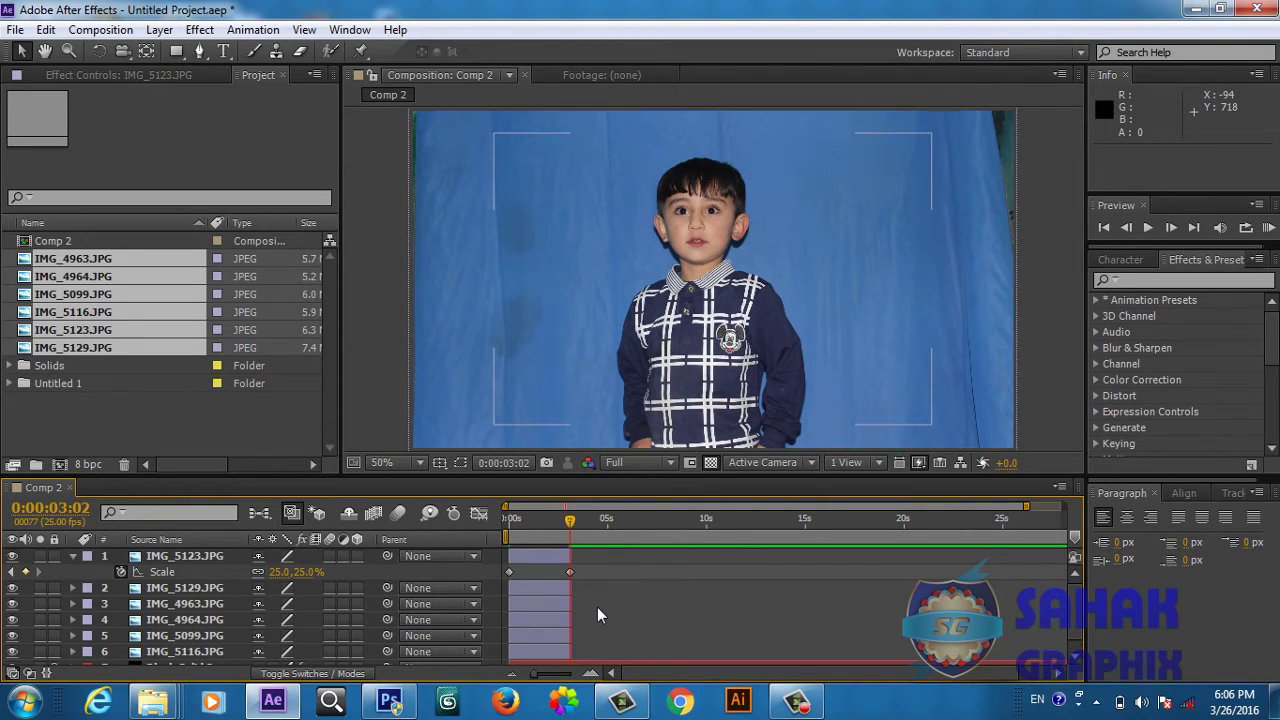
key(comma)
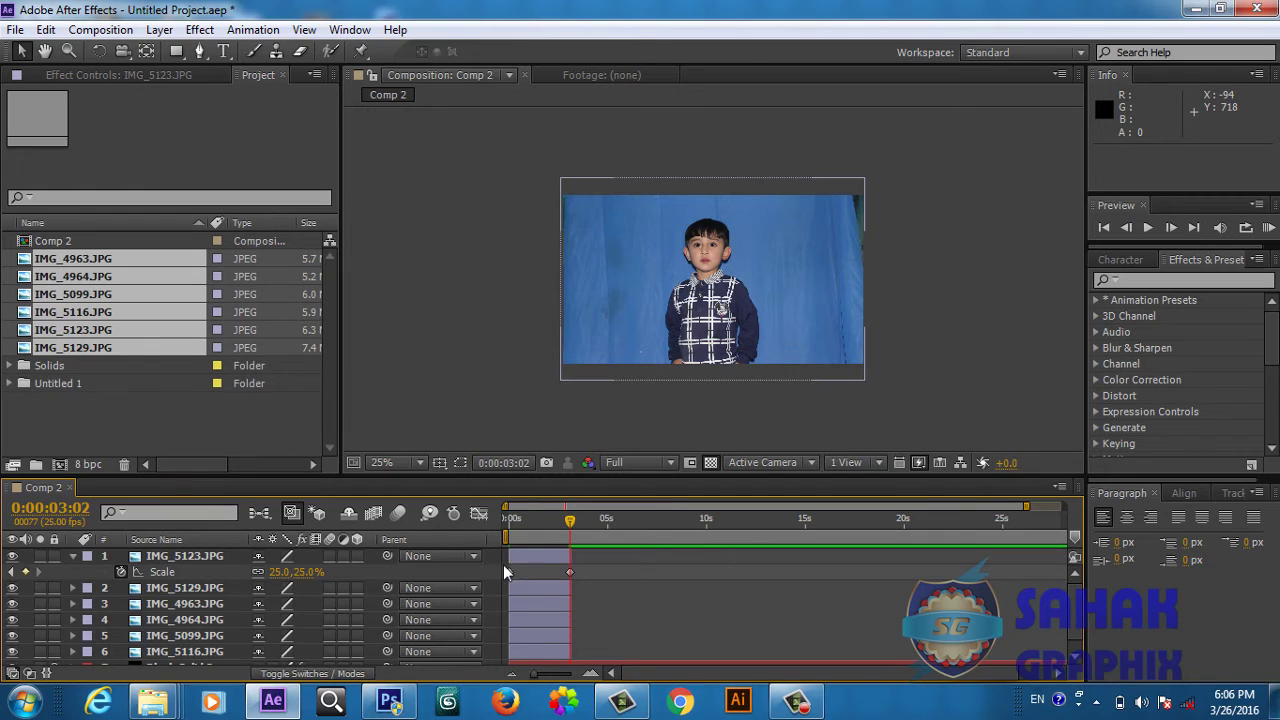
click(161, 574)
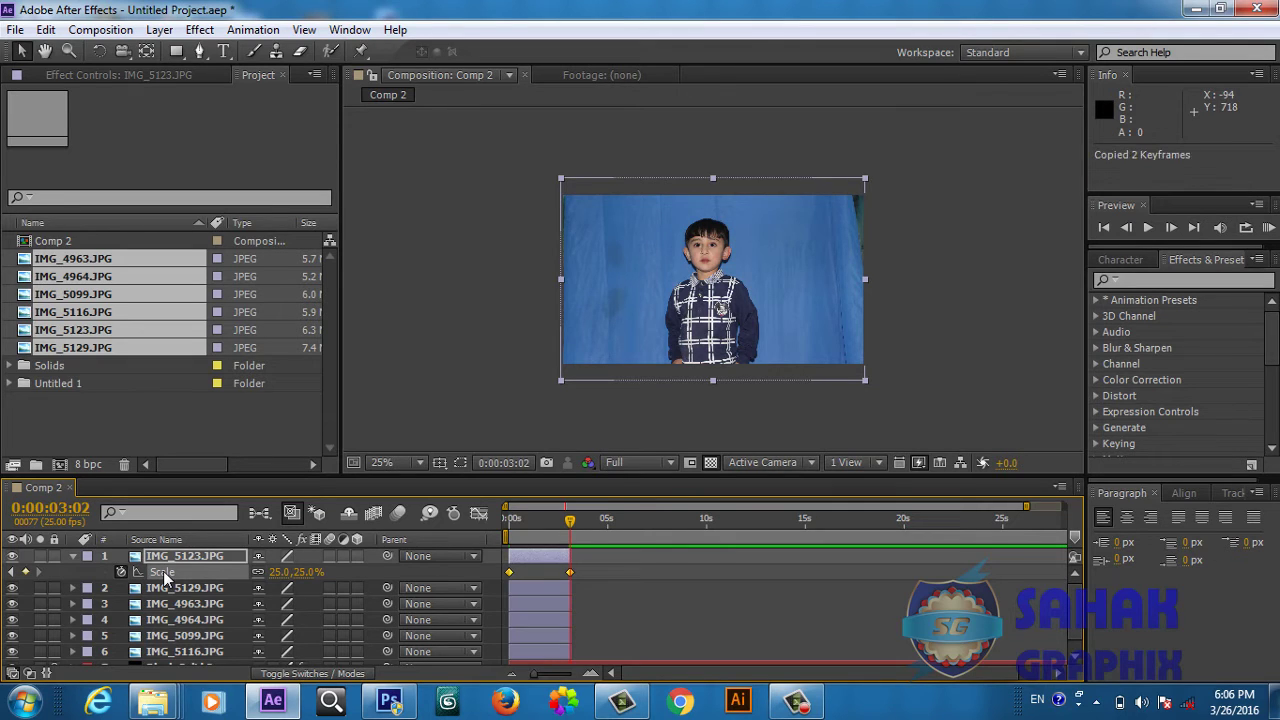
- Paste the Scale keyframes onto photo layers 2–6 with the playhead at 0:00
click(170, 589)
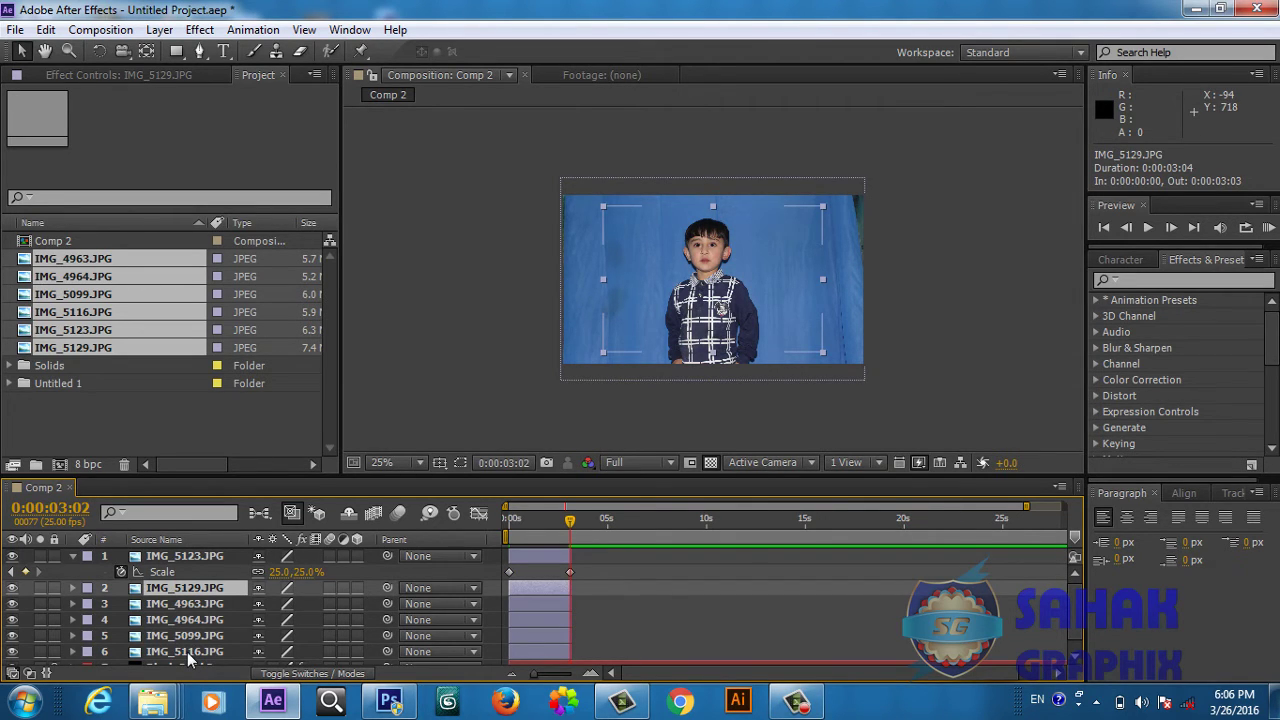
shift+click(188, 654)
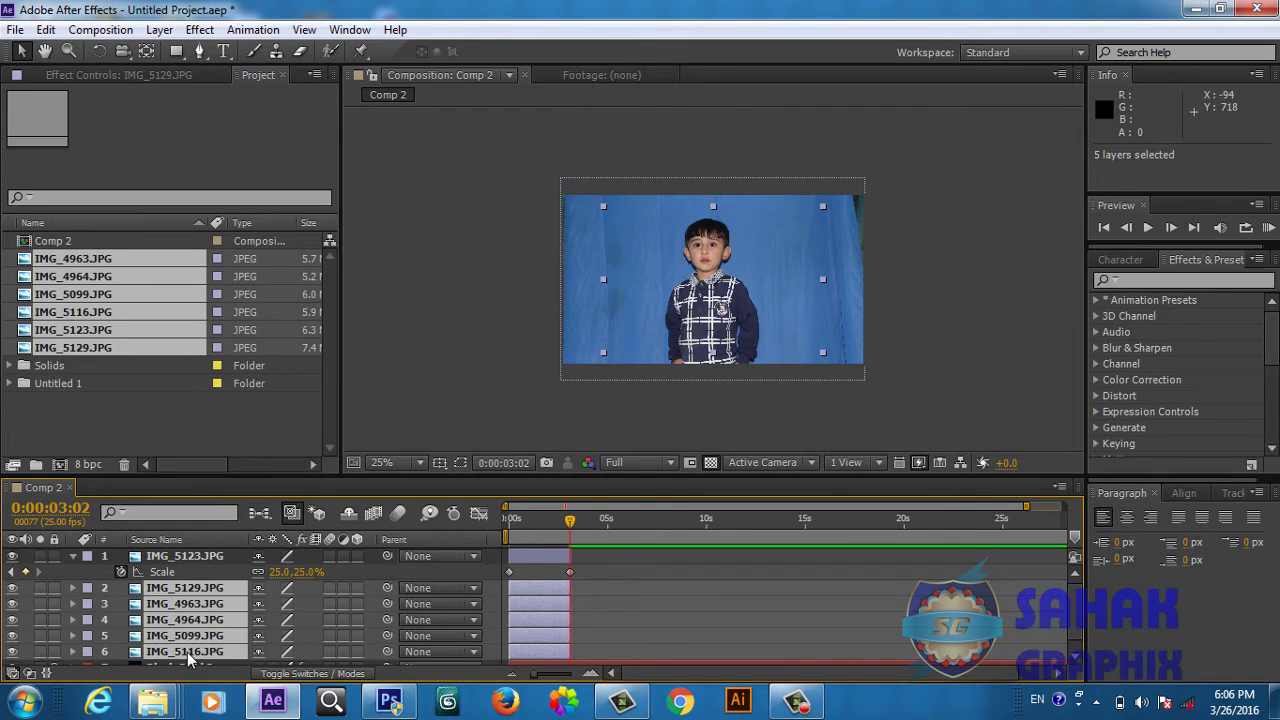
key(ctrl+v)
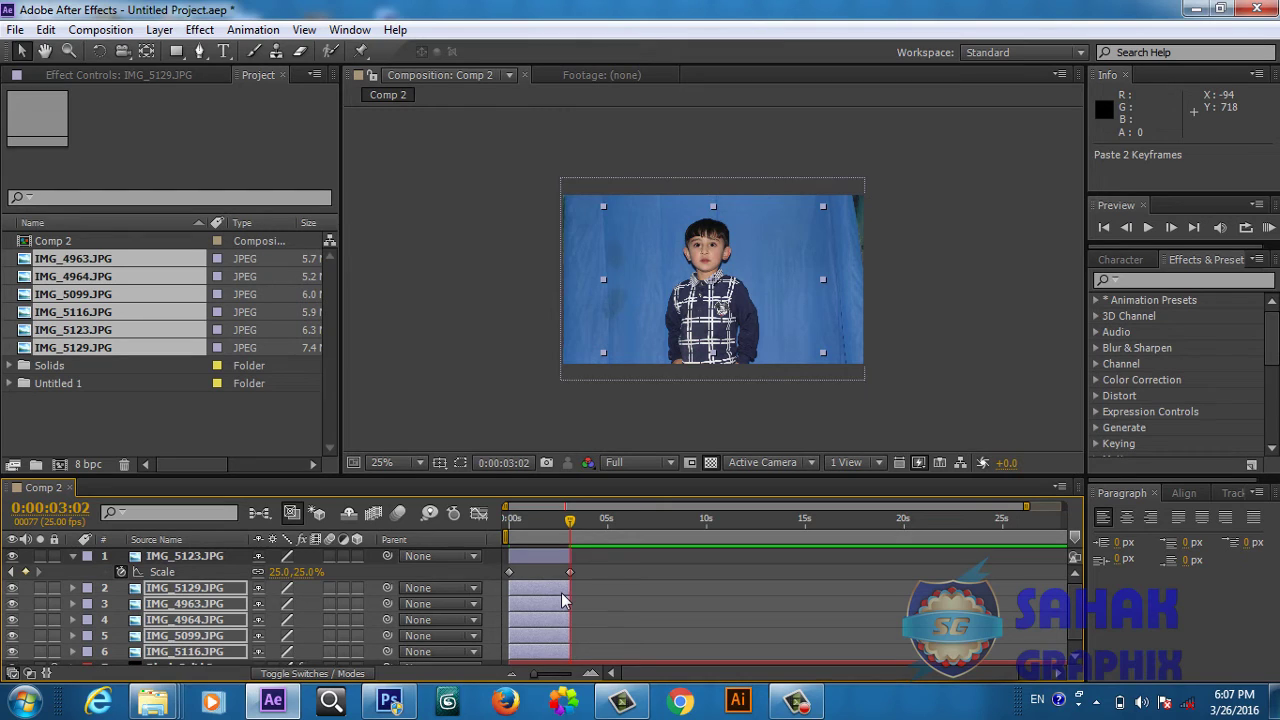
key(u)
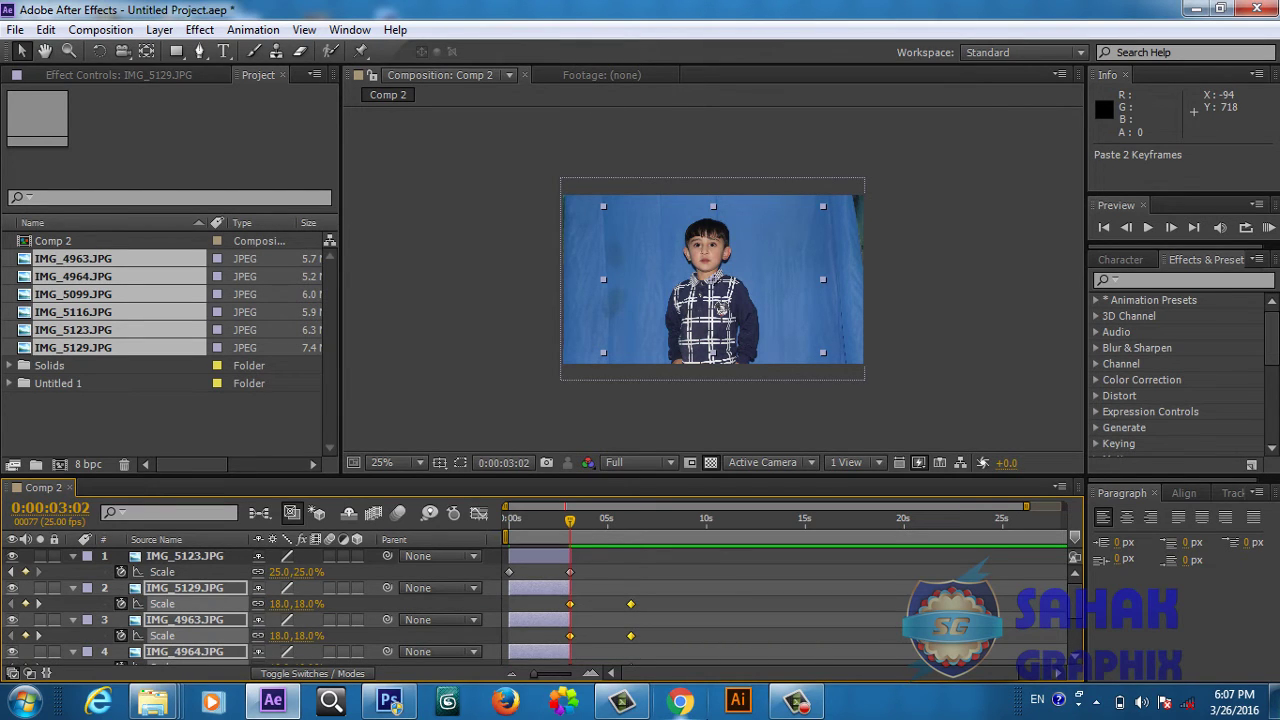
key(ctrl+z)
drag(570, 520, 510, 527)
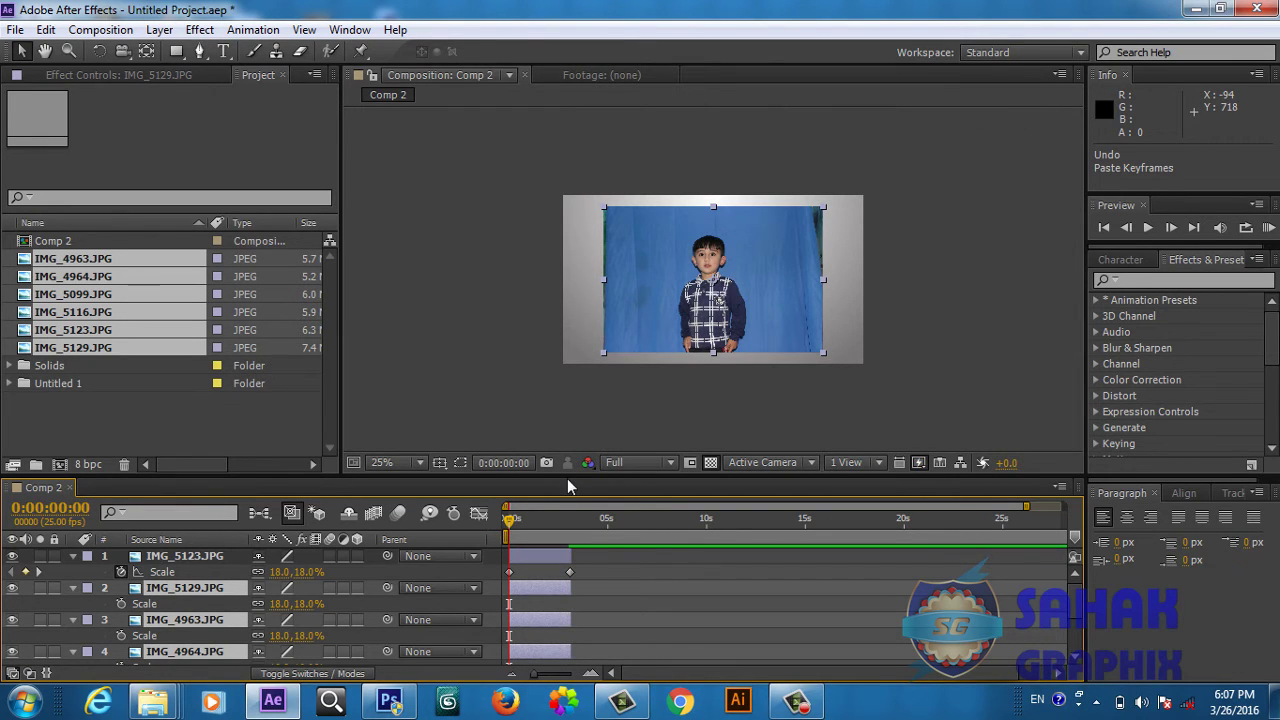
drag(567, 478, 557, 428)
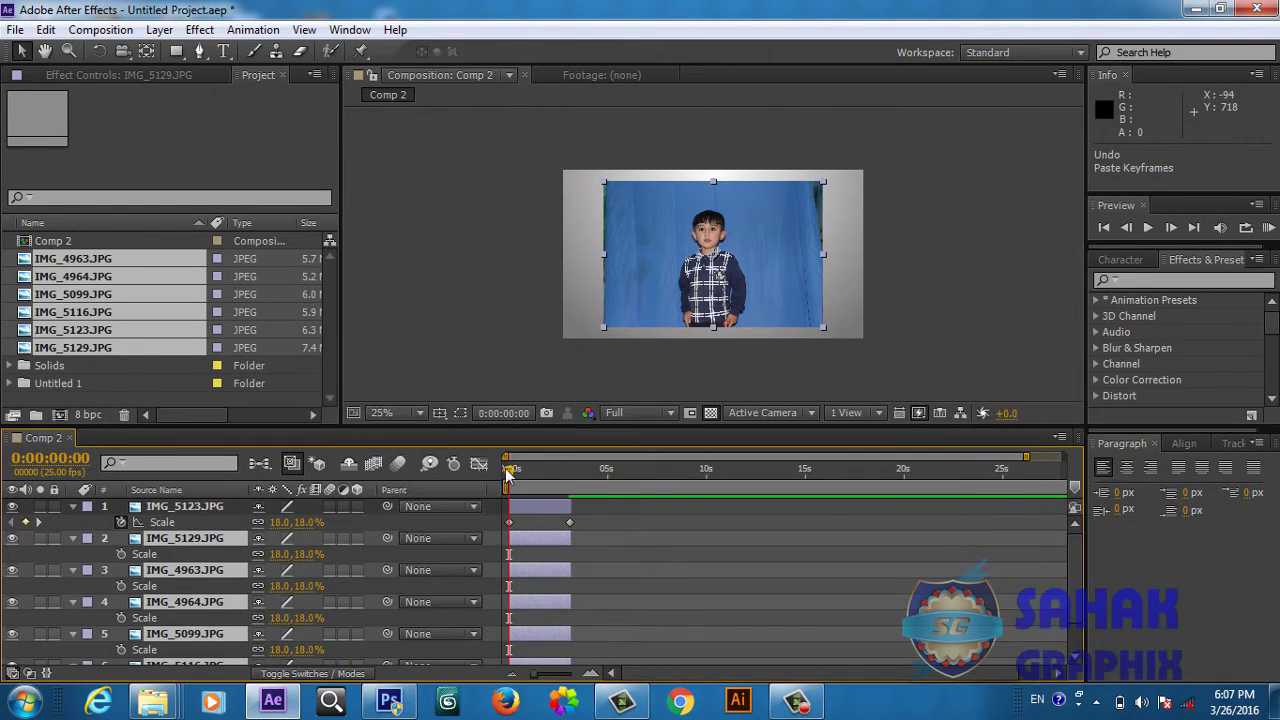
drag(594, 423, 587, 379)
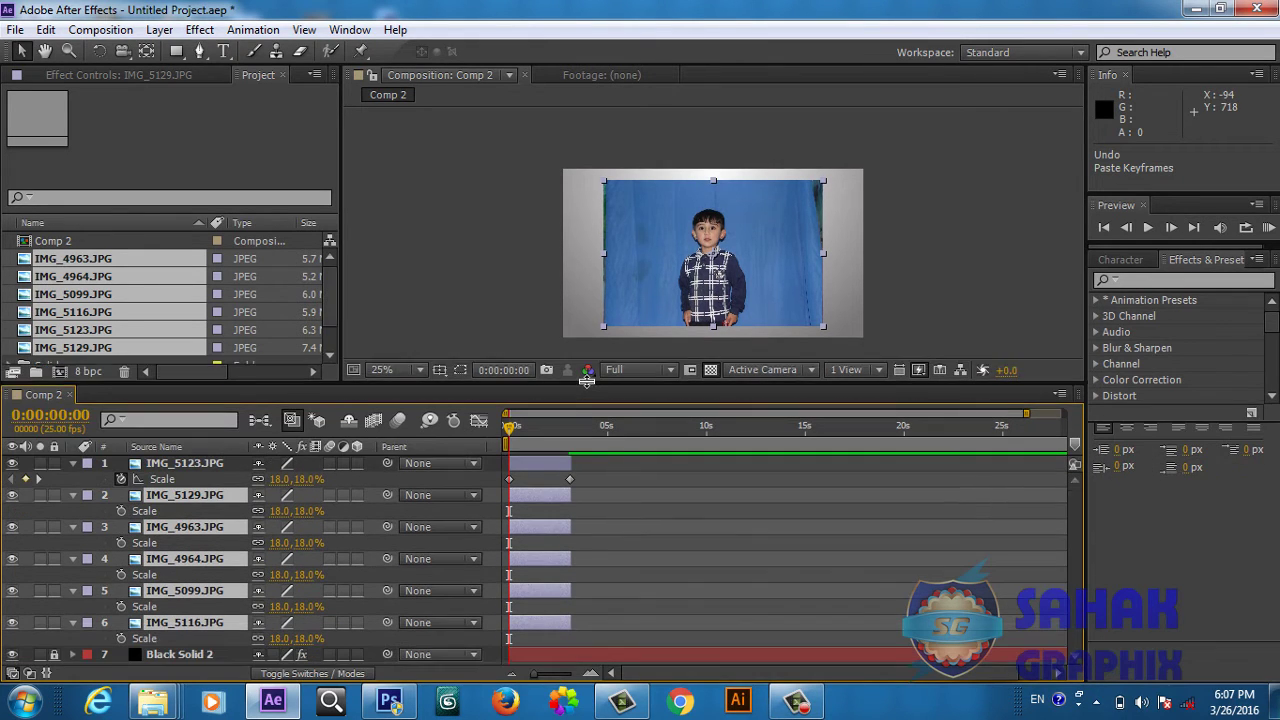
key(ctrl+v)
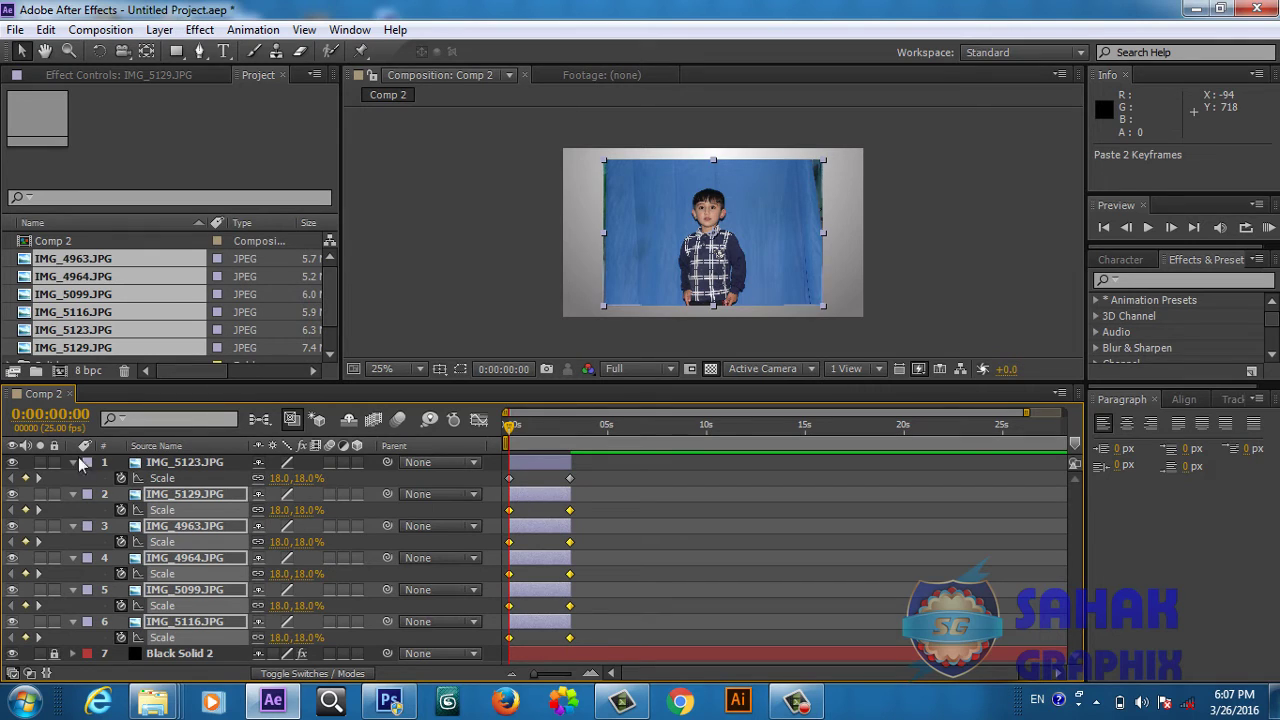
- Collapse the layer properties and sequence all six photo layers with 0:00:00:10 Dissolve Front Layer overlaps
click(72, 493)
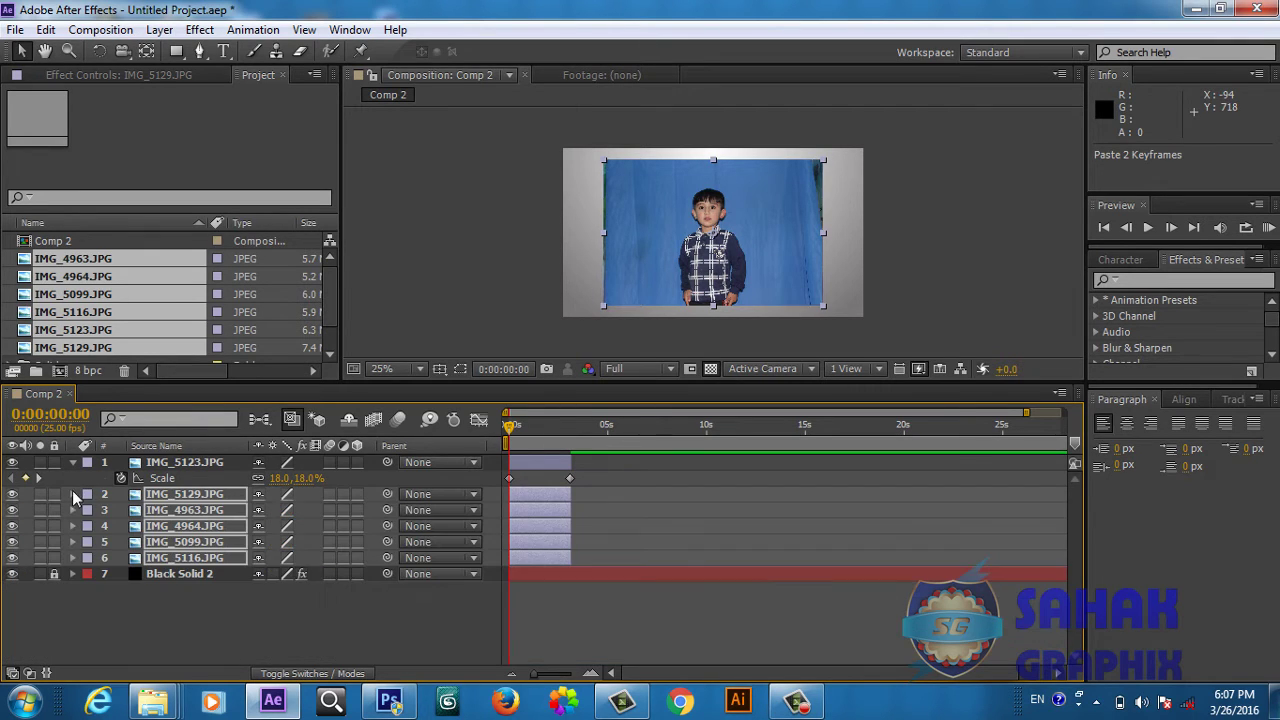
click(72, 462)
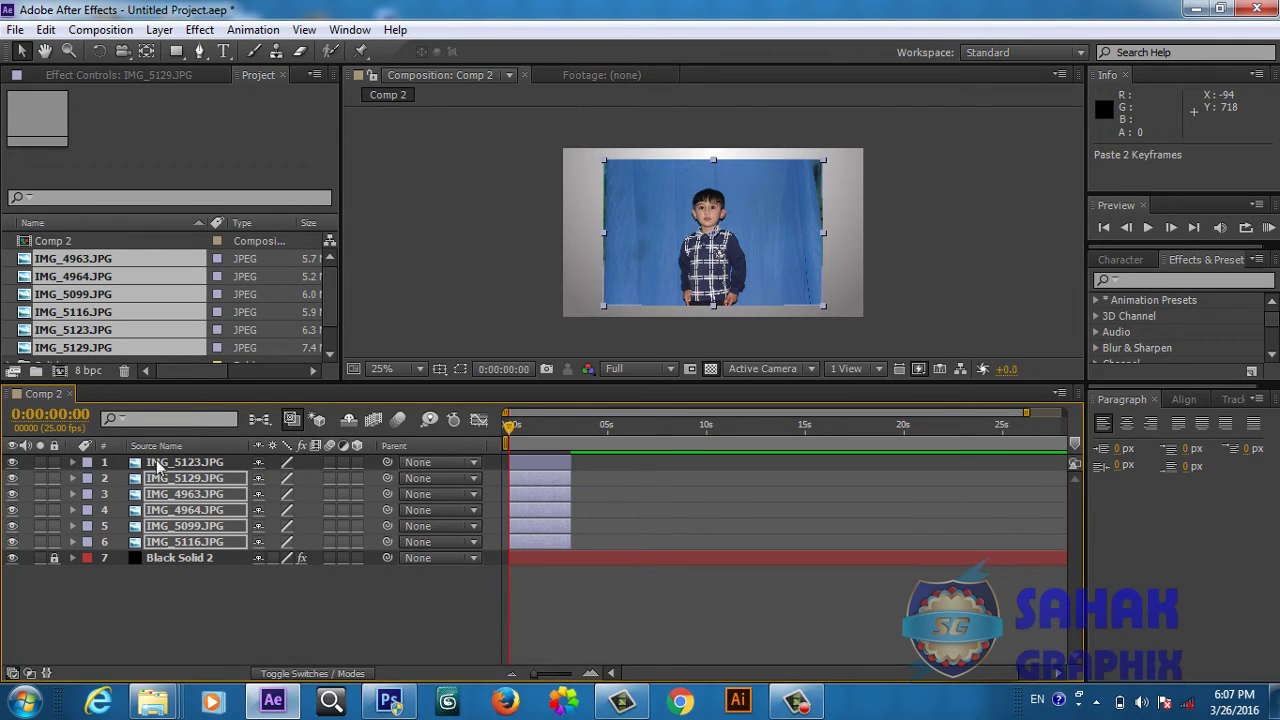
click(163, 465)
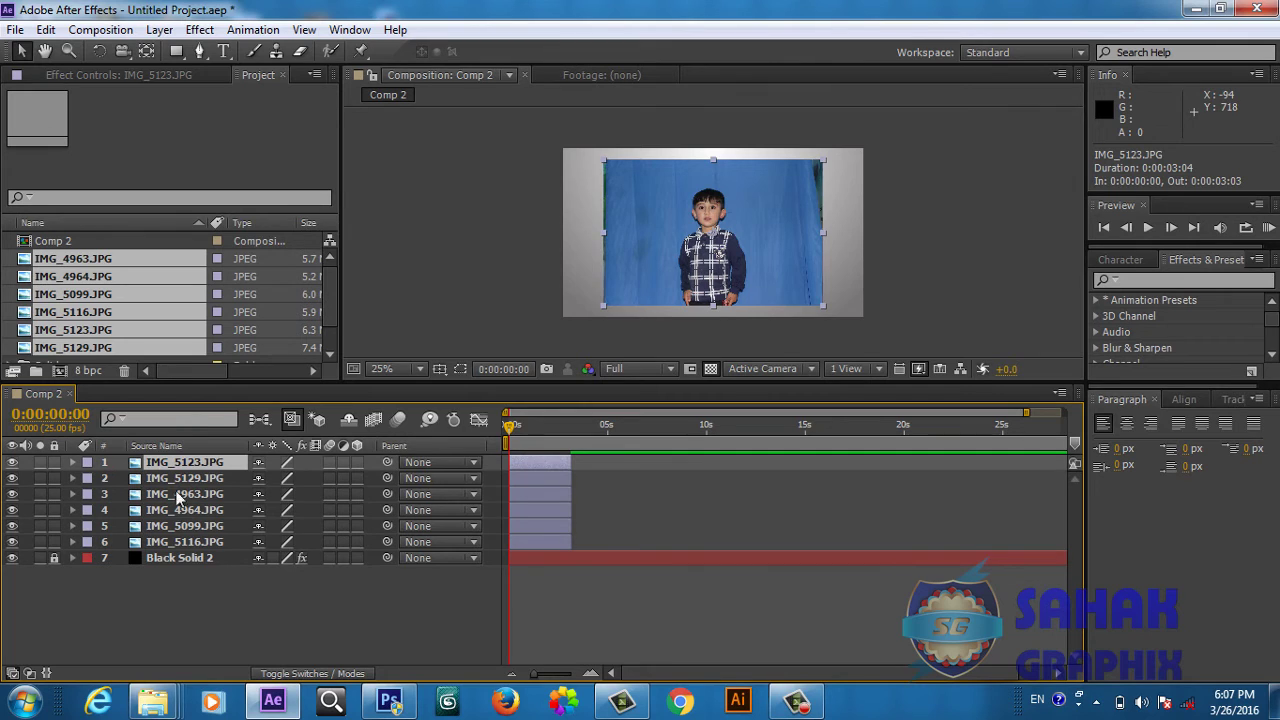
shift+click(195, 545)
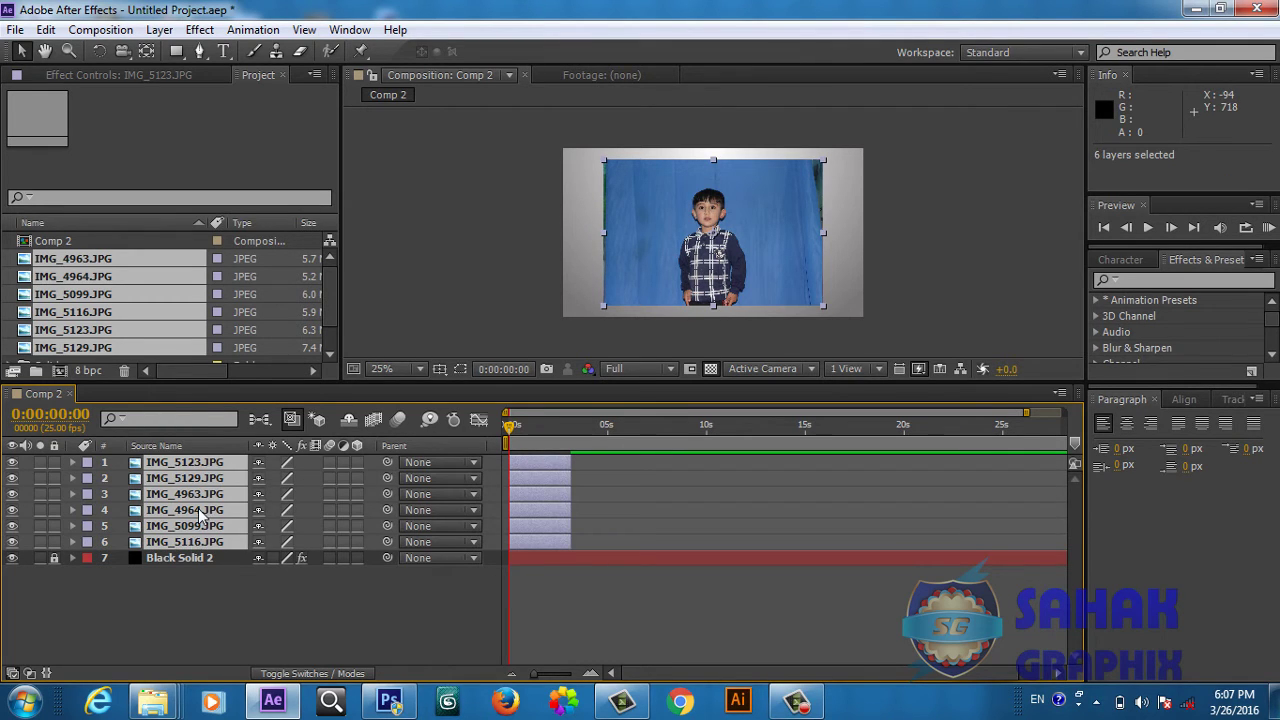
right_click(201, 511)
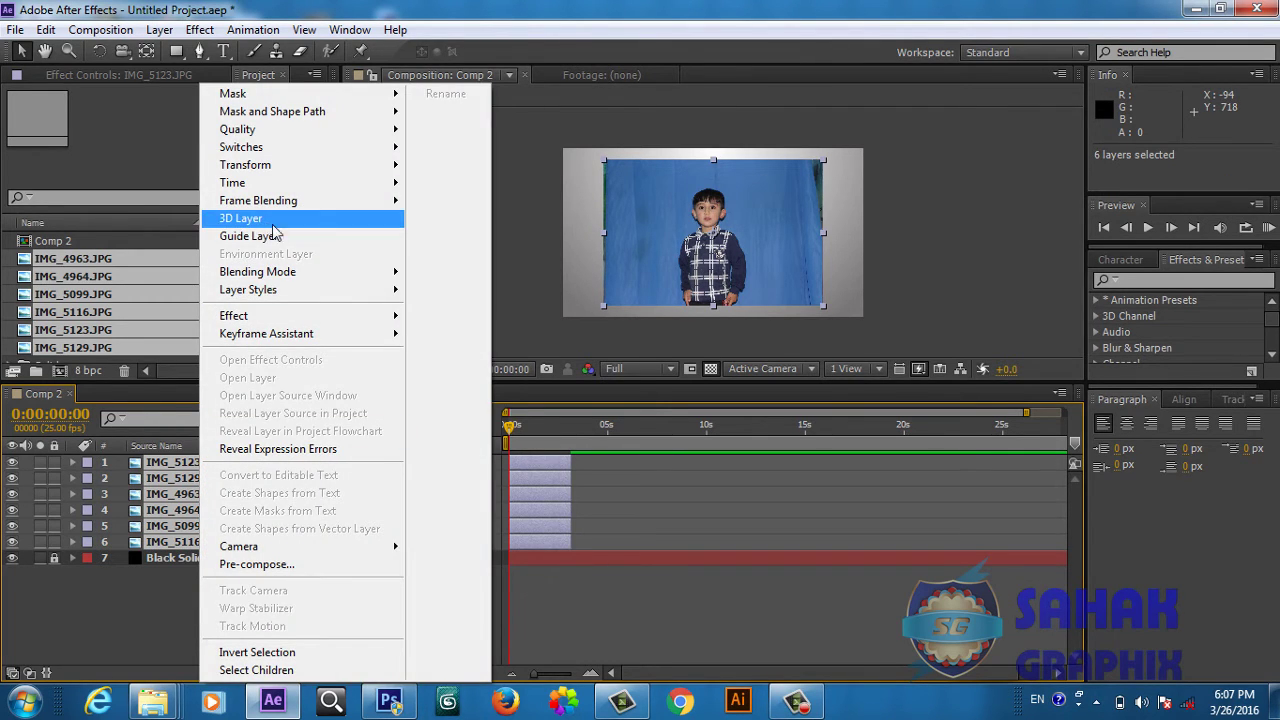
mouse_move(350, 334)
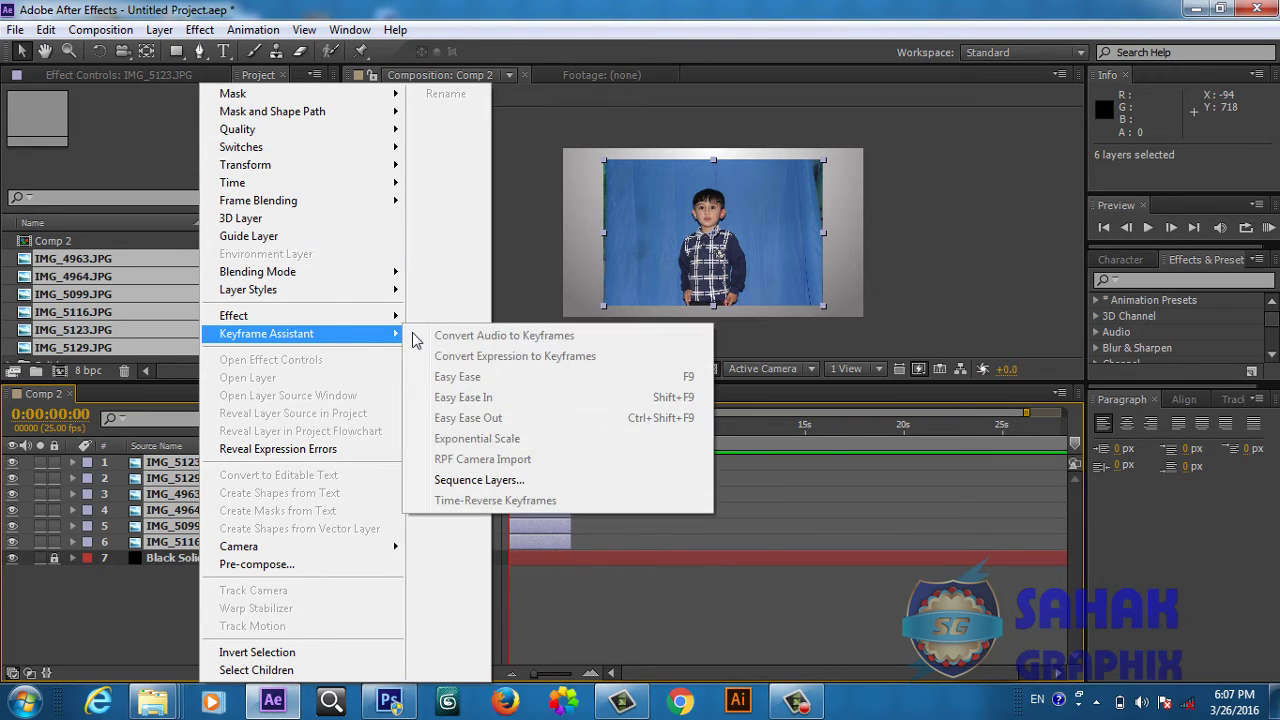
click(478, 480)
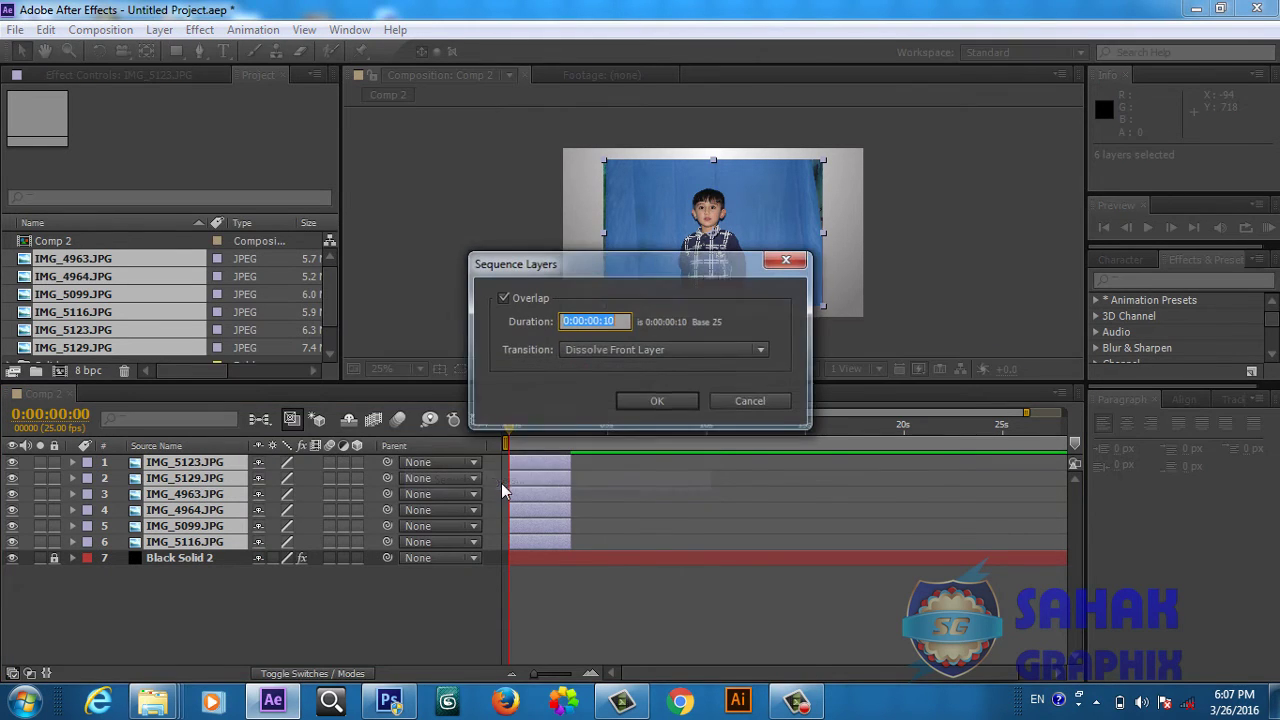
click(652, 401)
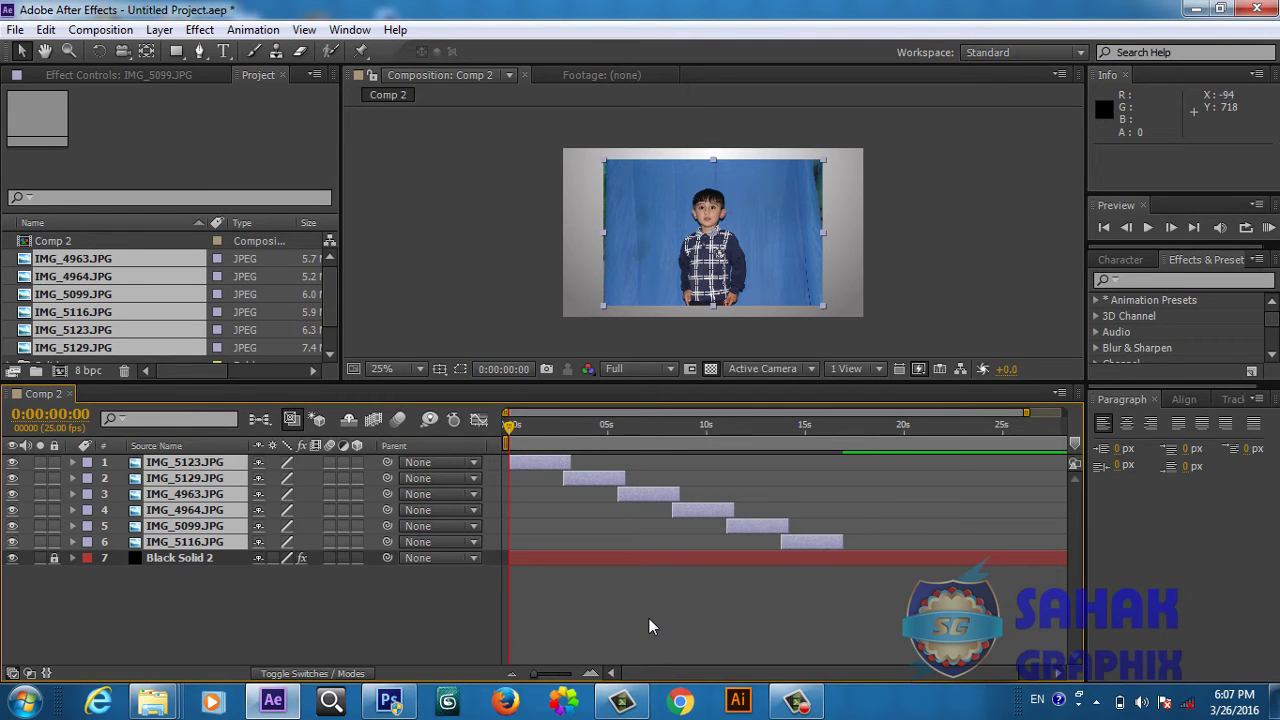
- Preview the slideshow to about 0:00:08:10, then make the composition viewer taller
key(space)
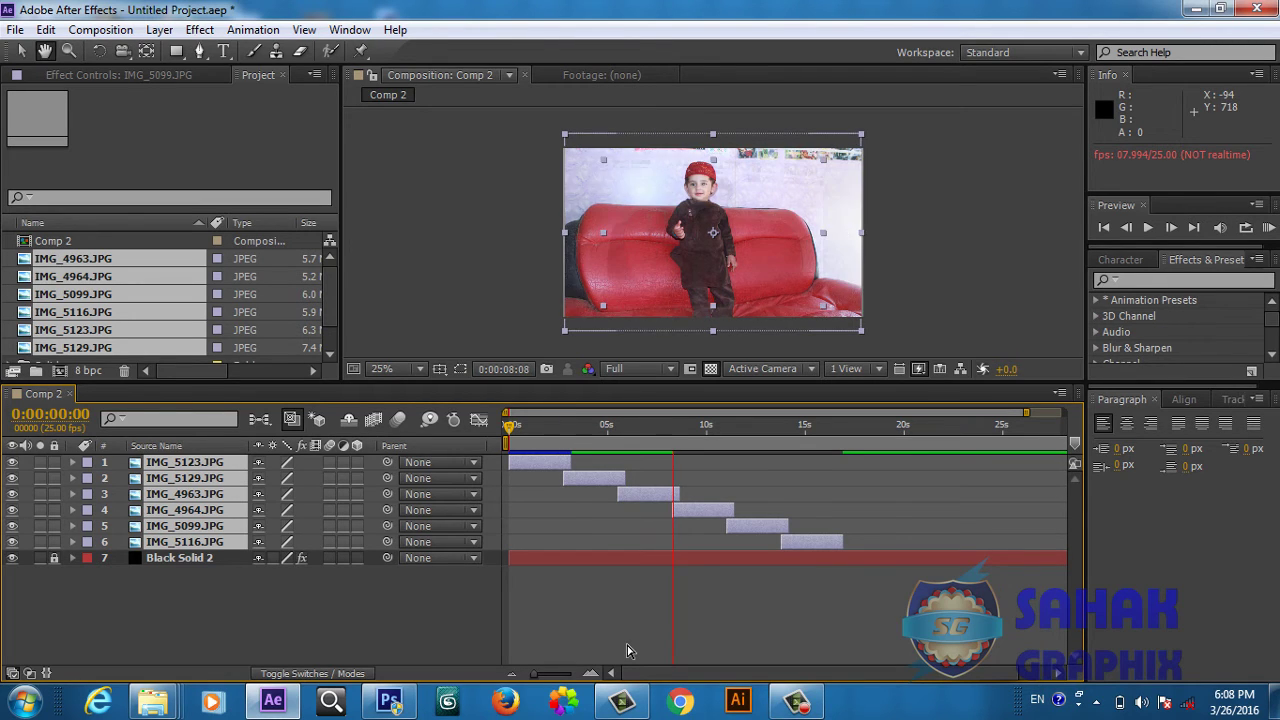
key(space)
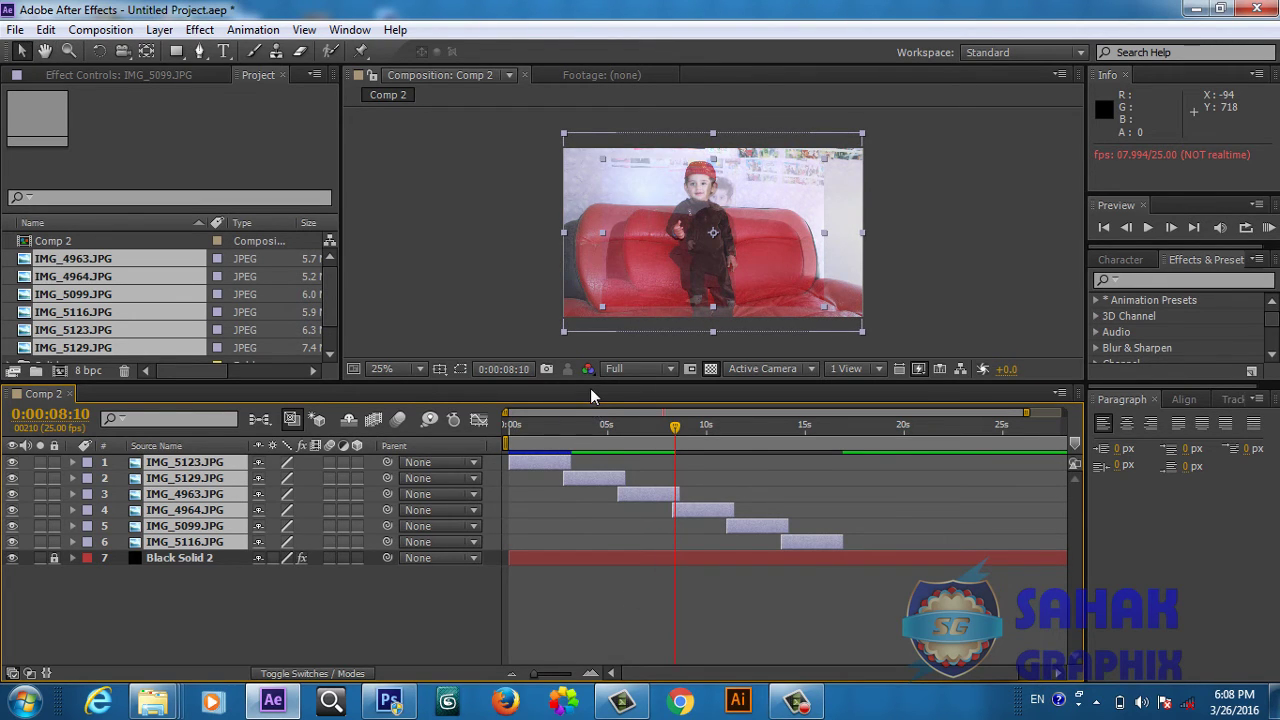
drag(589, 380, 589, 540)
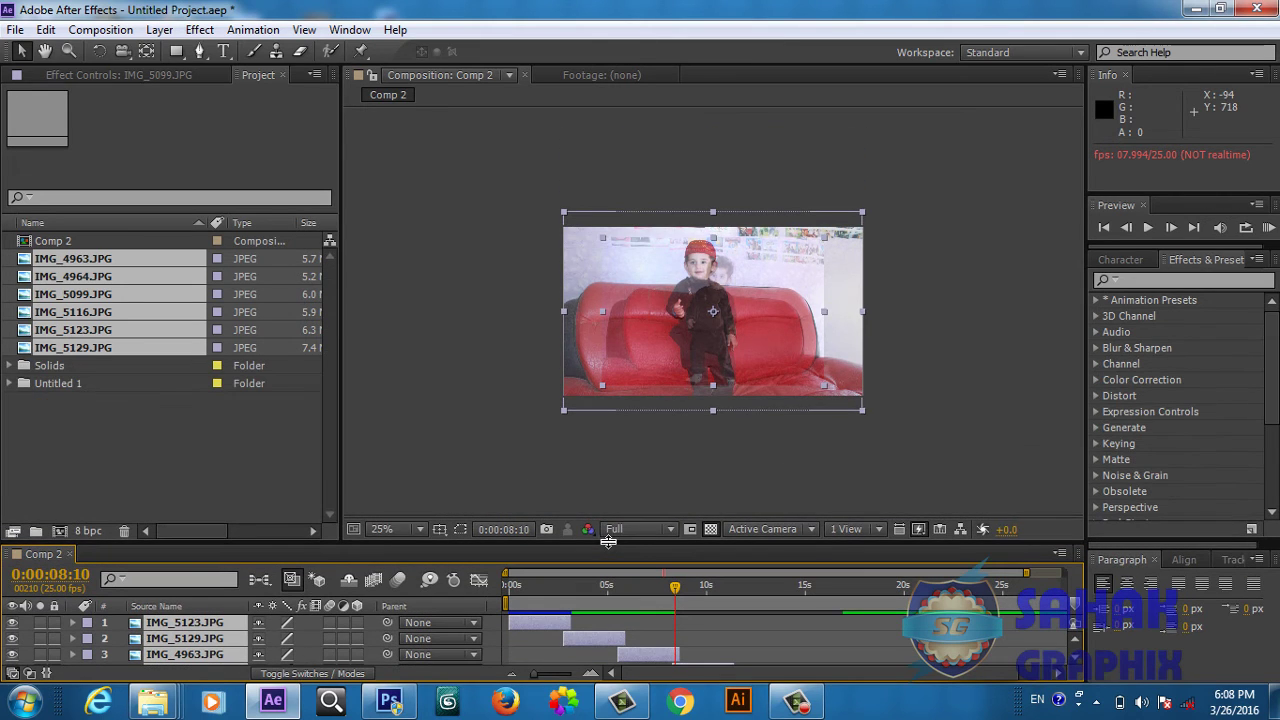
- Play the full preview through all six photos until only the gray gradient shows at 0:00:19:16
click(1266, 228)
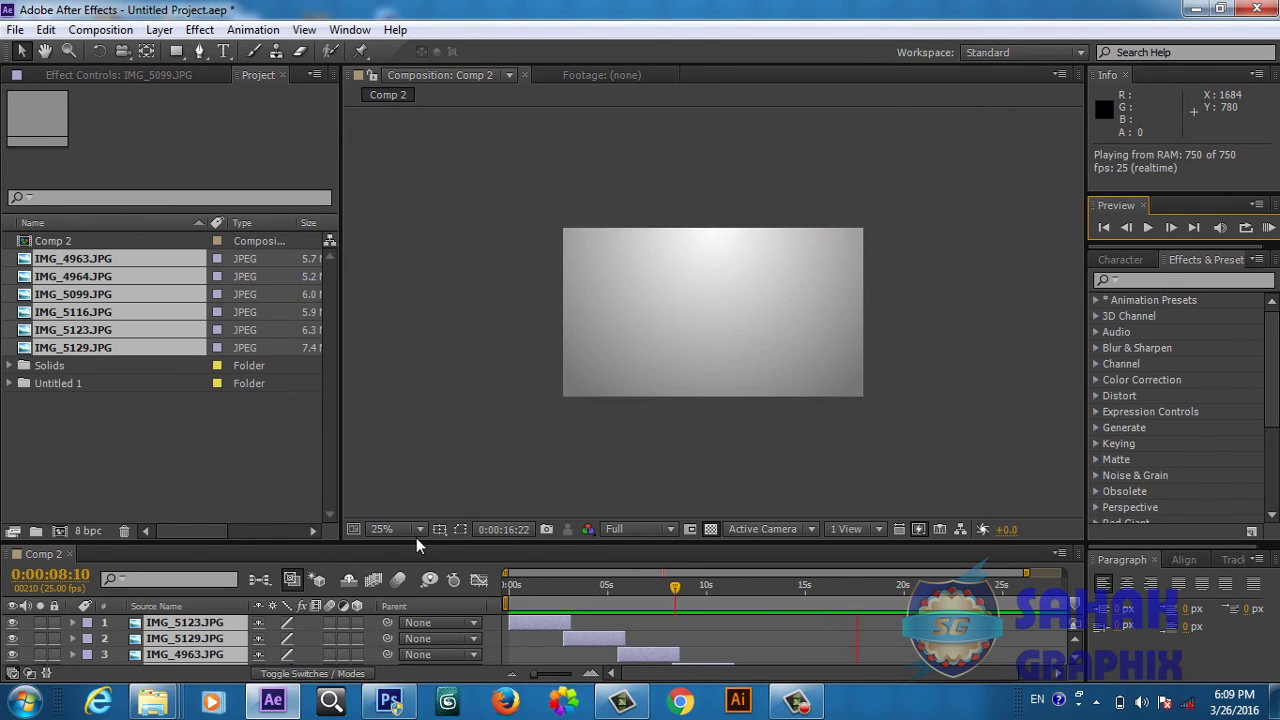
click(771, 625)
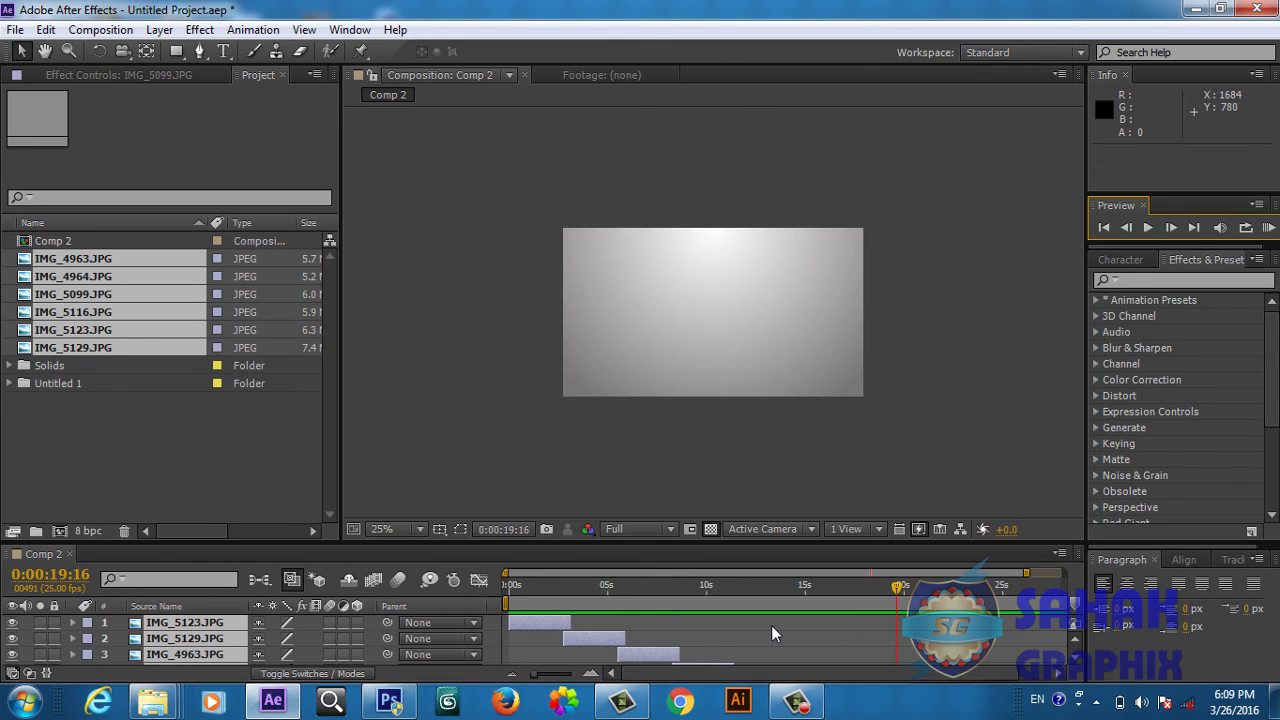